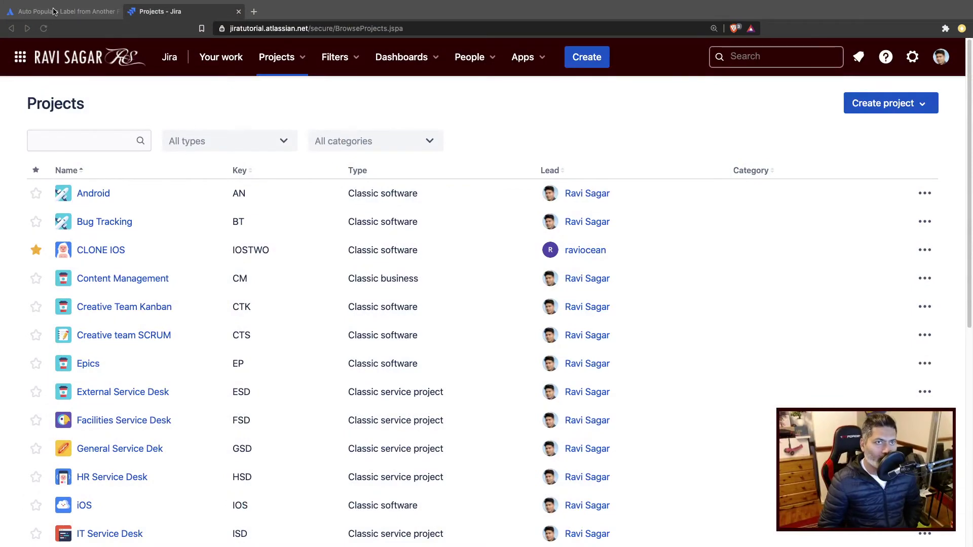
Step: Read the community question about auto-populating labels from a custom field
click(56, 12)
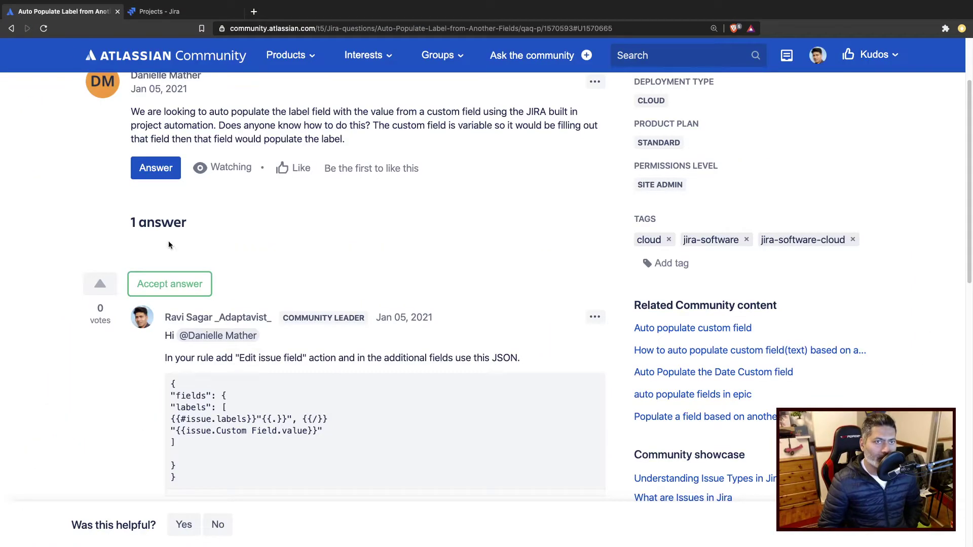
scroll(169, 245, up, 3)
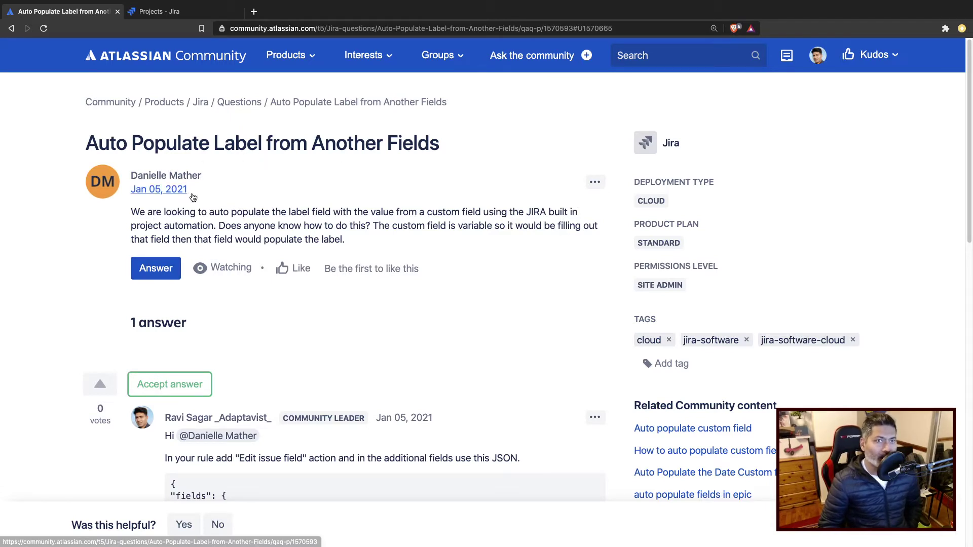
mouse_move(157, 197)
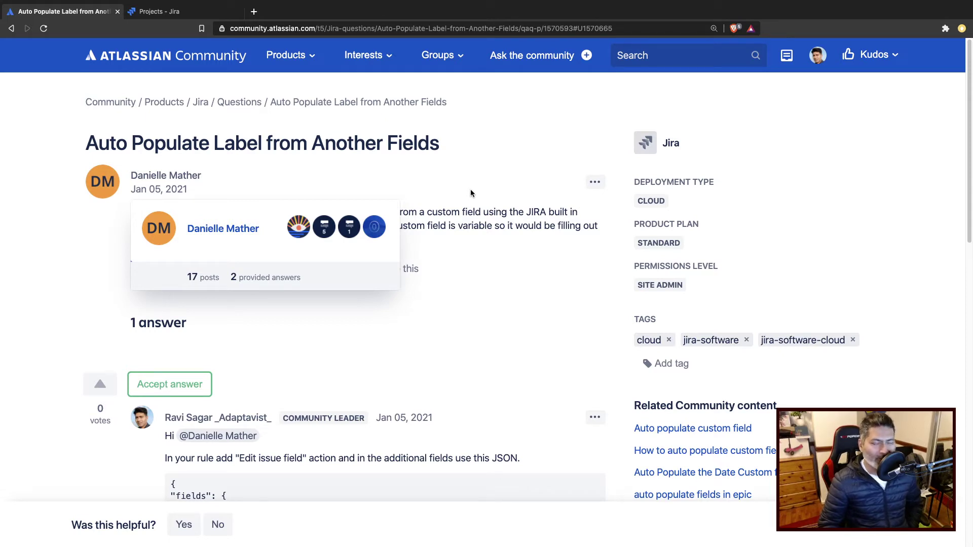
triple_click(450, 217)
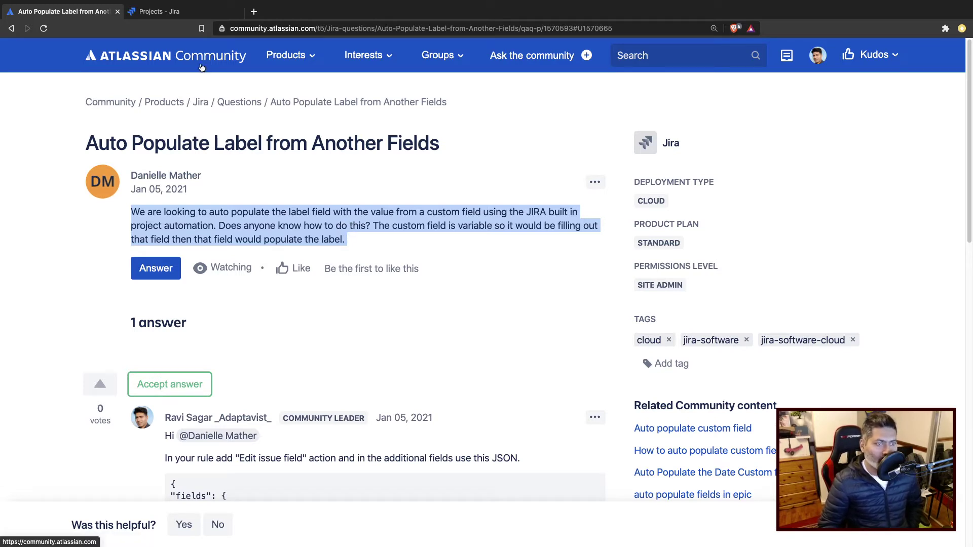
click(172, 14)
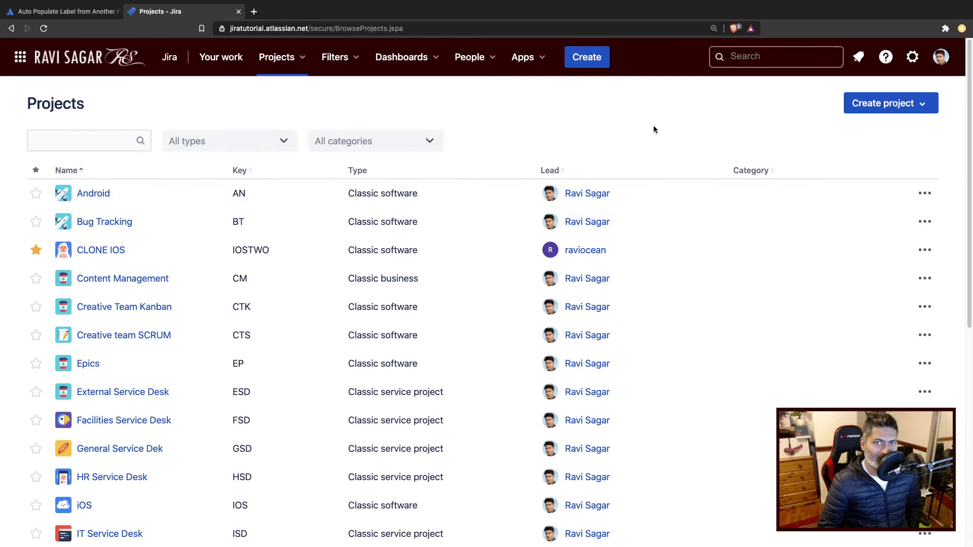
Step: Create a Bug titled 'This is a bug' with Hardware Categories Mac / mac1
click(594, 65)
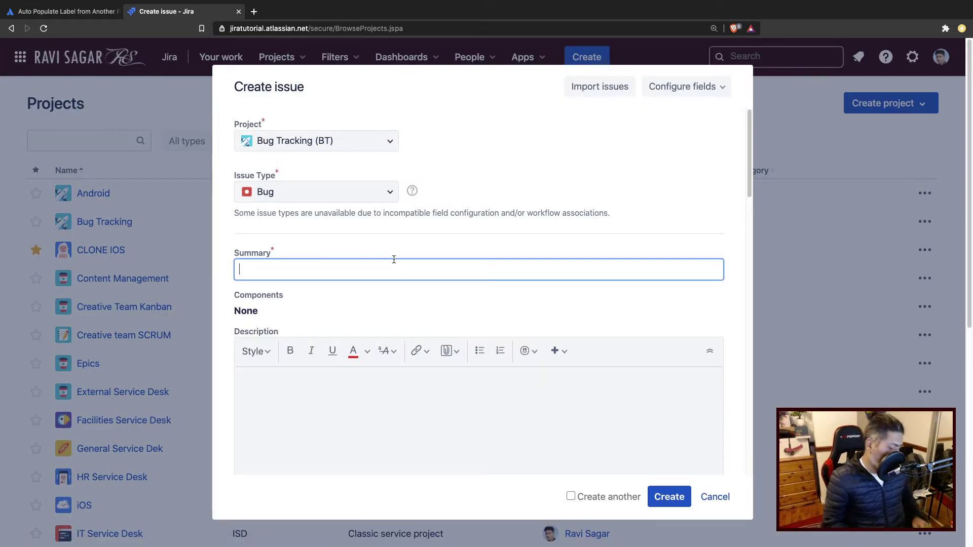
text(This i)
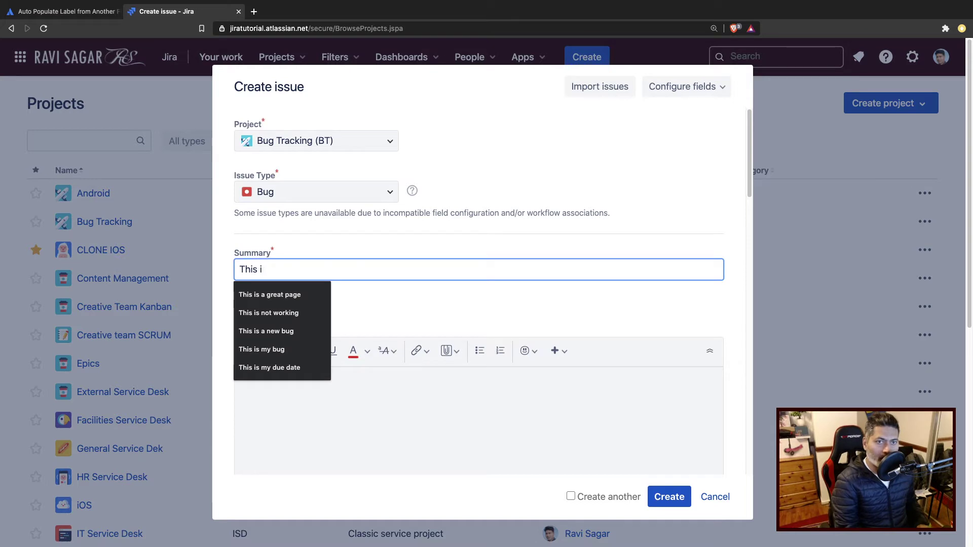
text(s a )
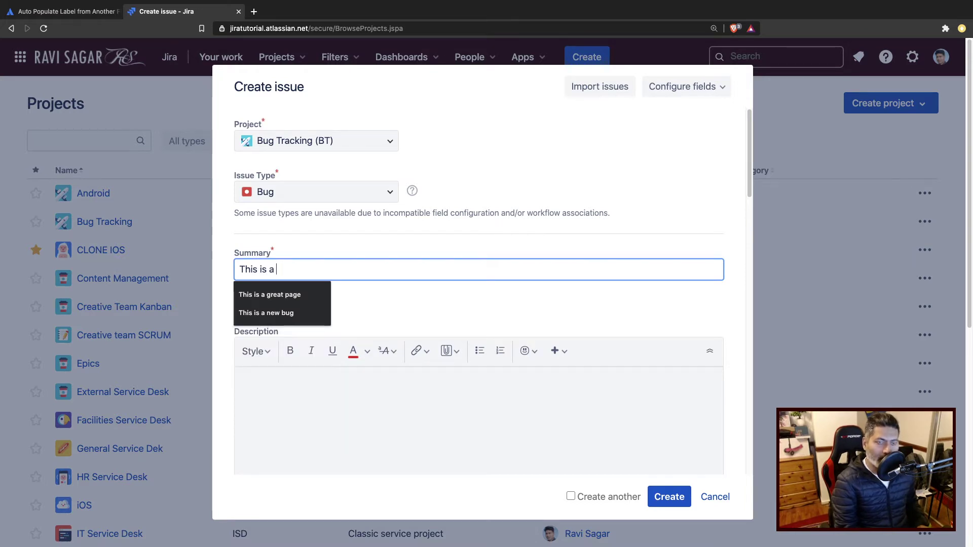
text(bug)
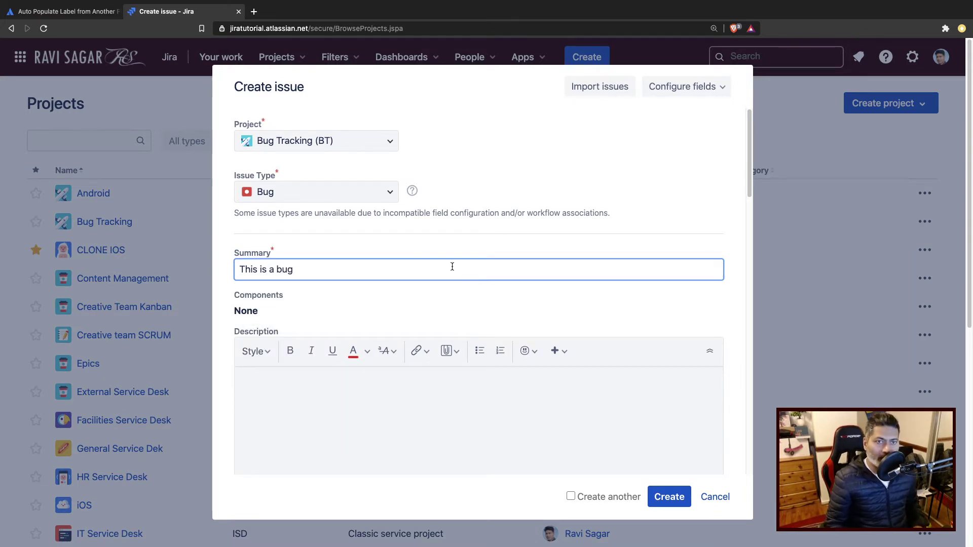
scroll(486, 272, down, 10)
scroll(489, 269, down, 3)
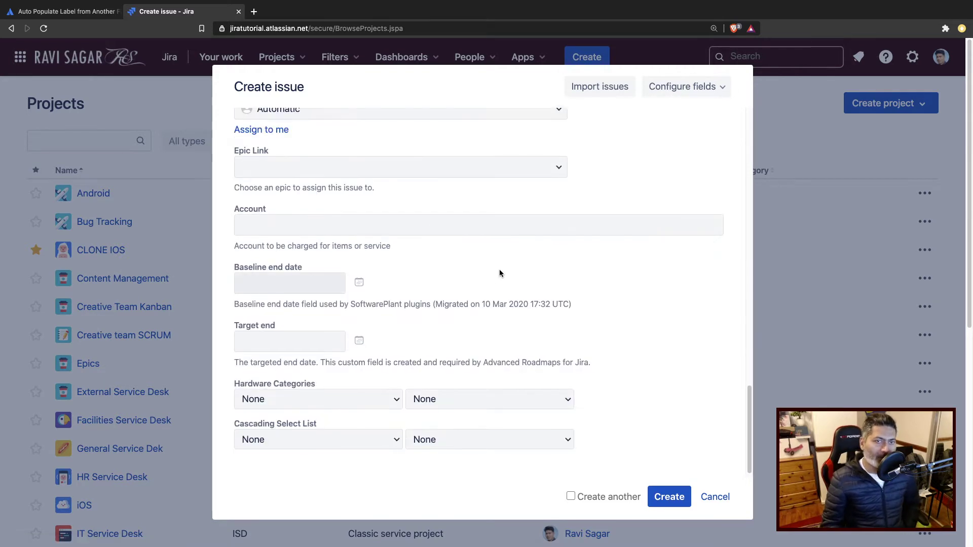
click(395, 401)
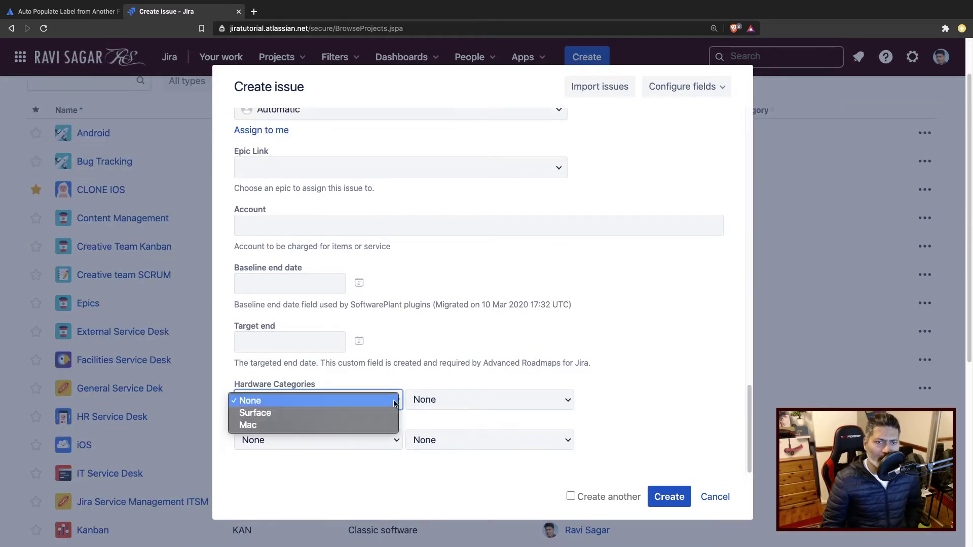
click(327, 423)
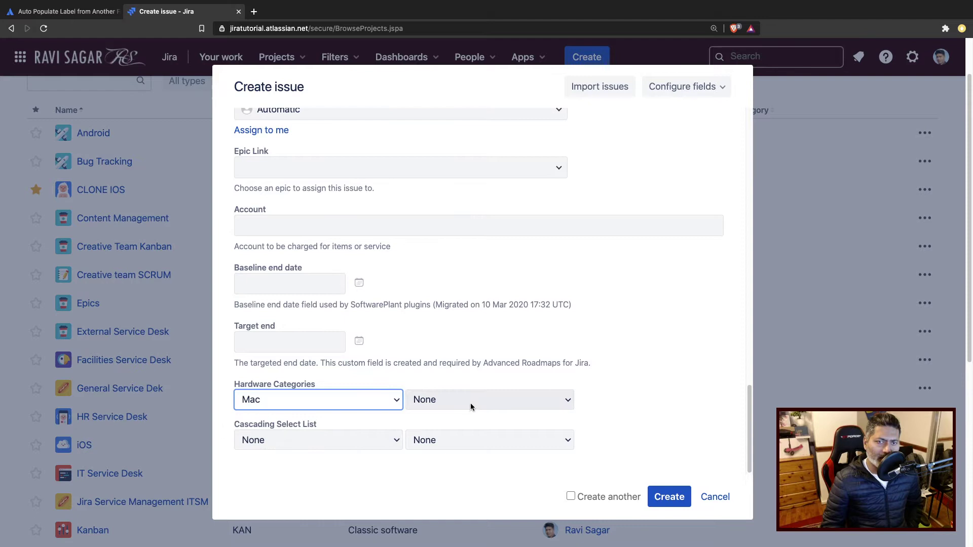
click(471, 403)
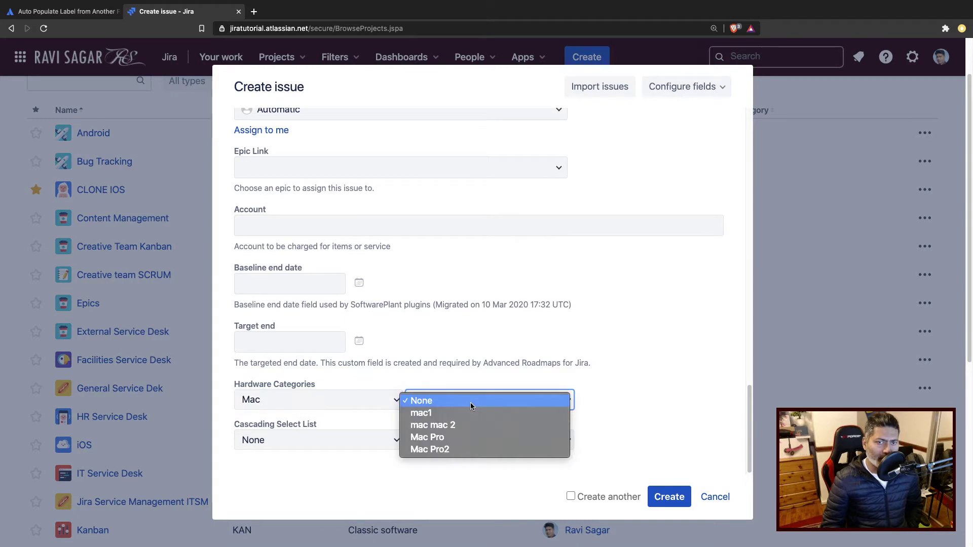
click(429, 415)
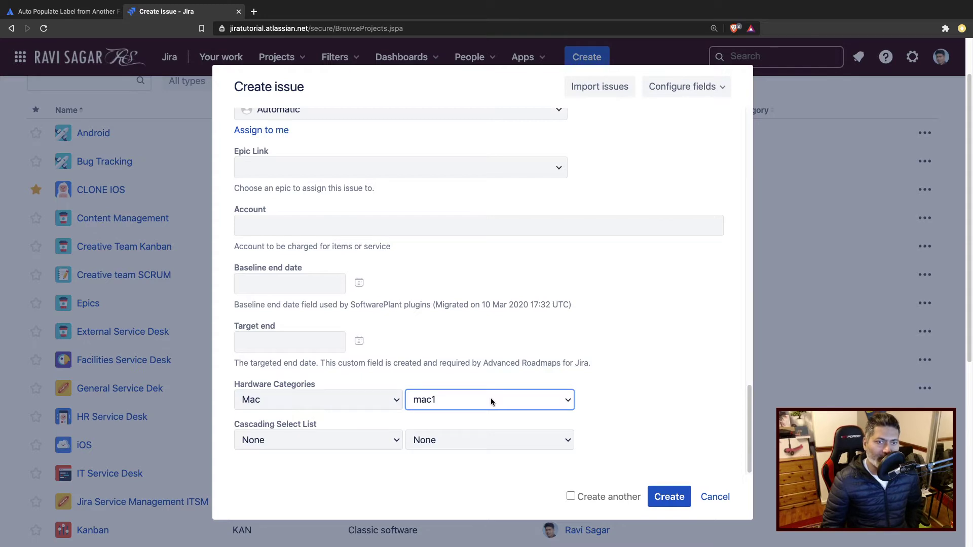
click(660, 496)
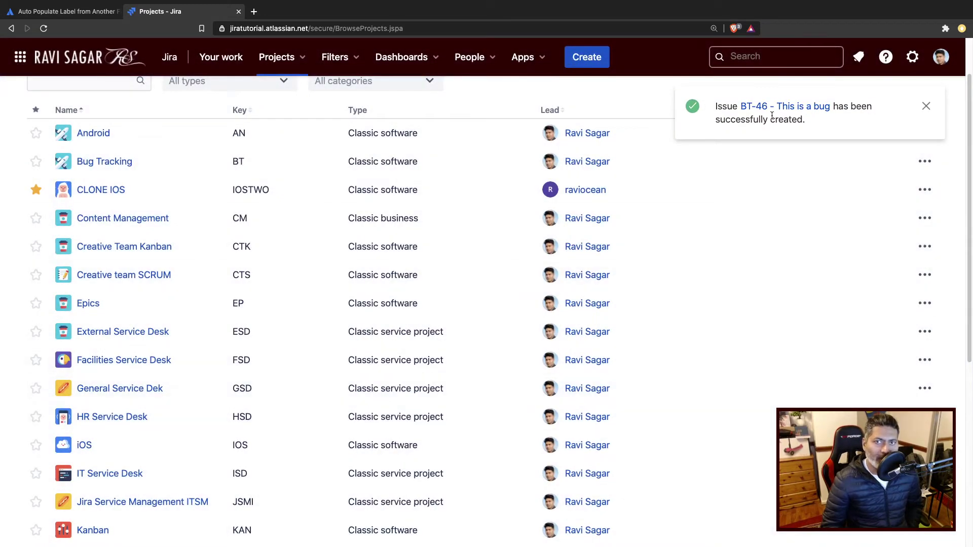
Step: Open issue BT-46, then load the Jira site in a new browser tab
click(788, 109)
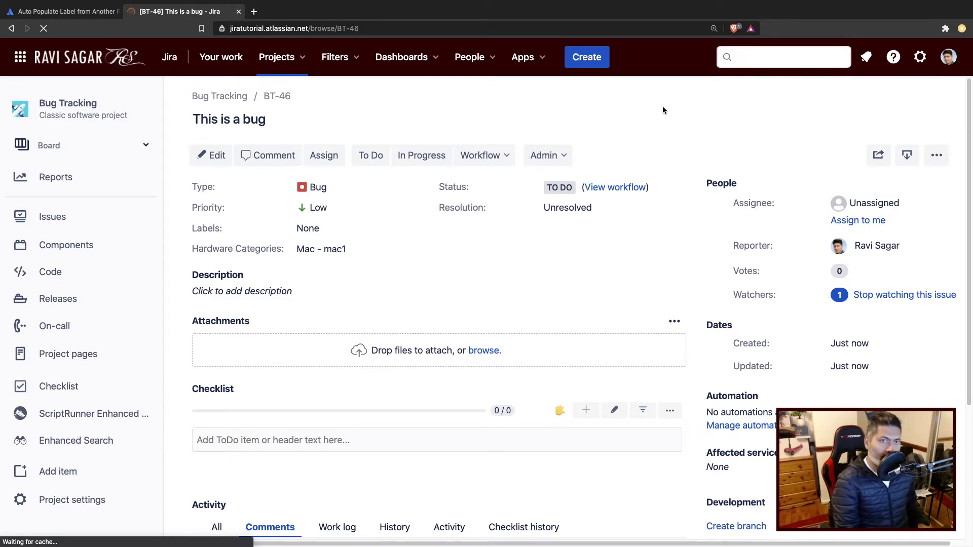
key(super+t)
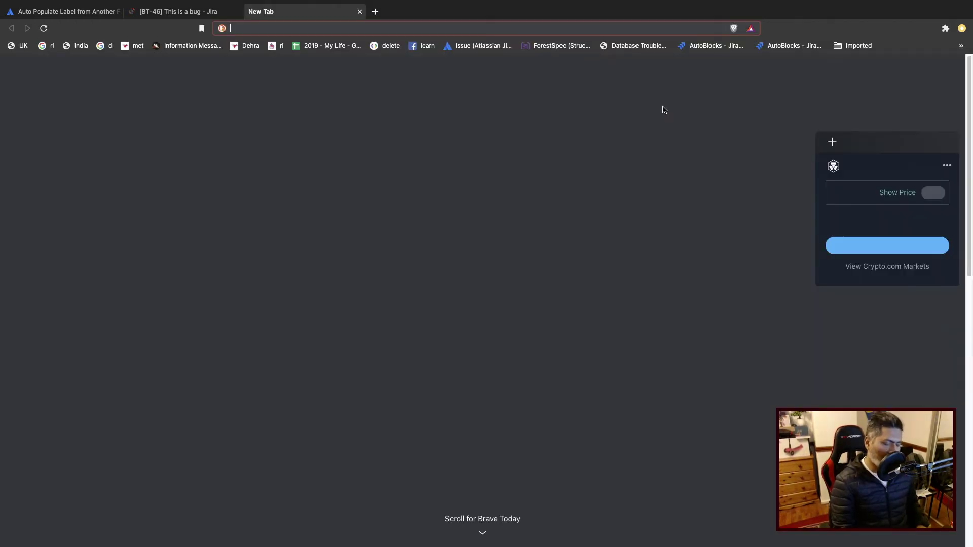
text(jira)
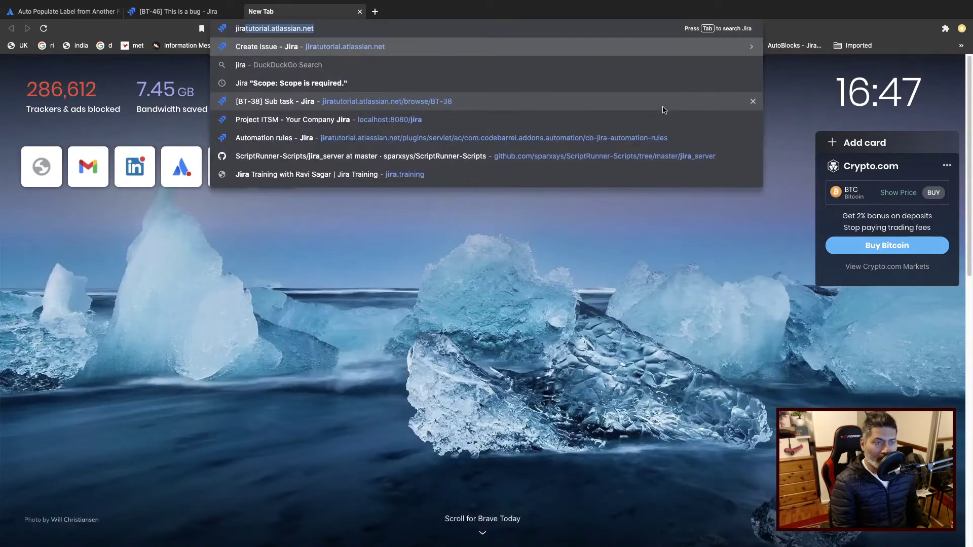
key(Return)
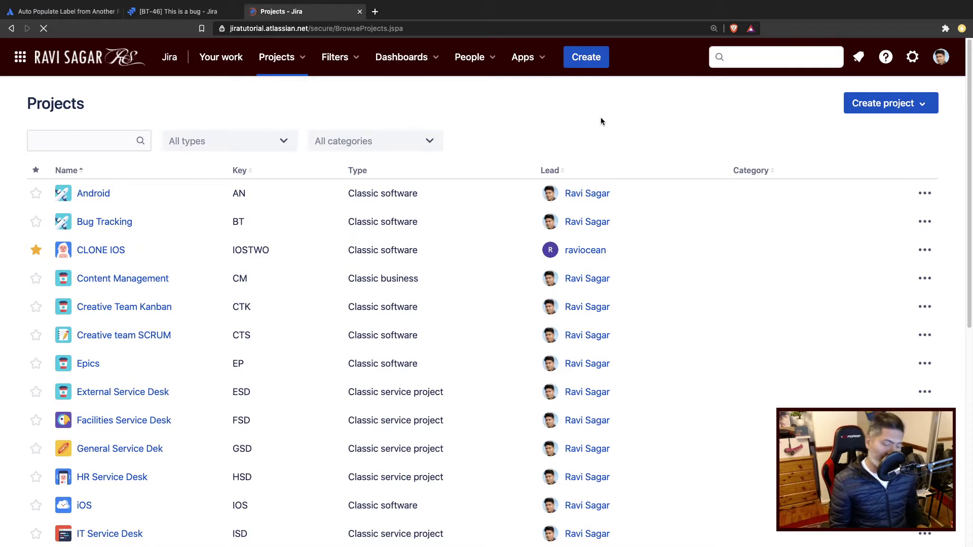
Step: Reach Automation rules through the quick action search 'aut' and filter rules by 'labe'
key(period)
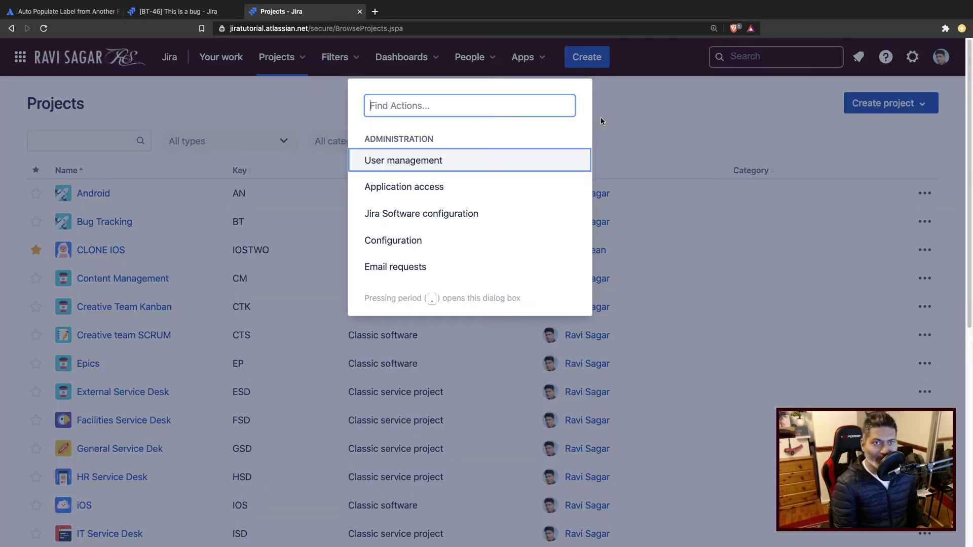
text(a)
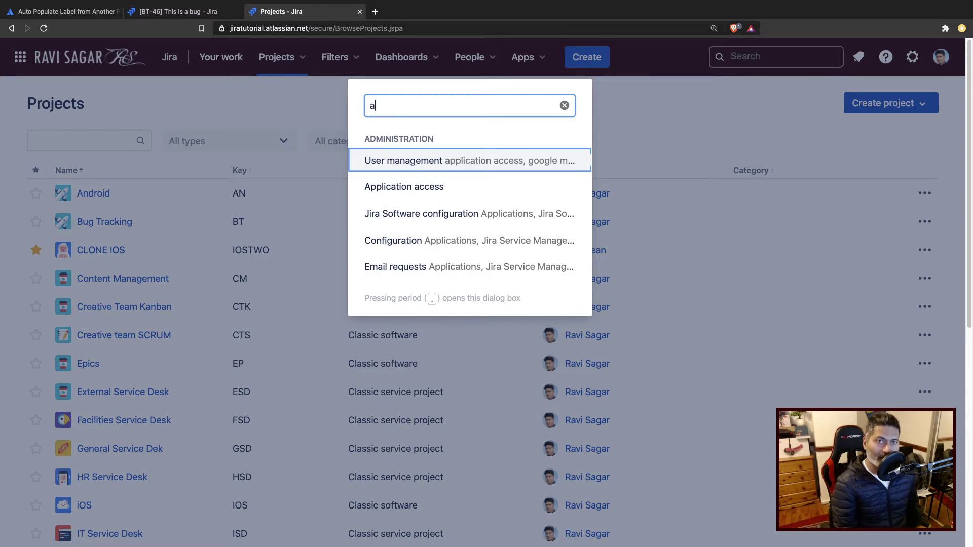
text(ugt)
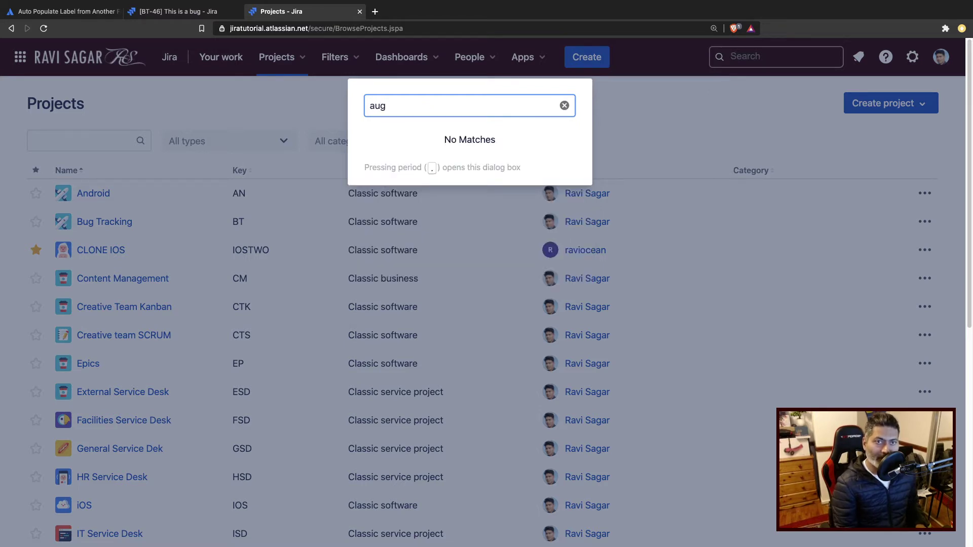
key(BackSpace)
text(t)
key(Return)
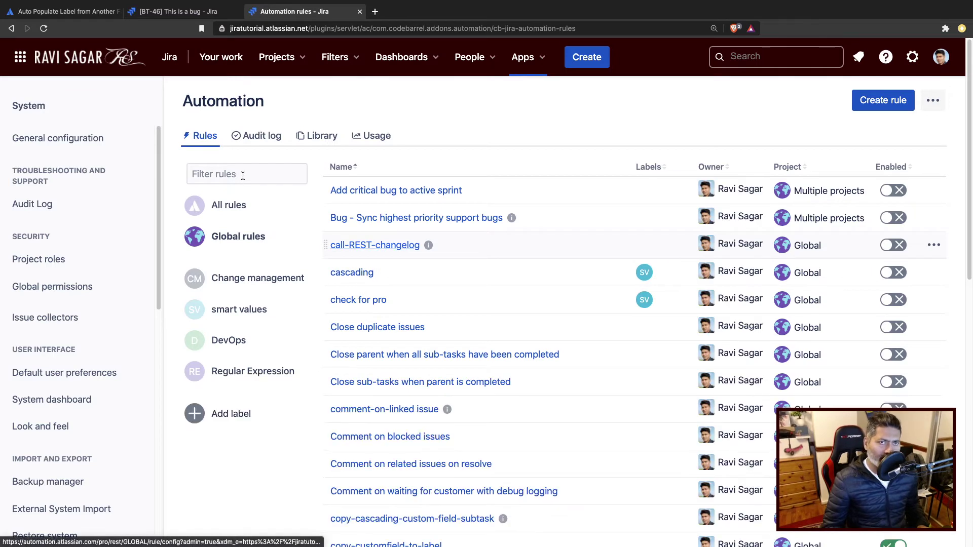
click(247, 177)
text(labe)
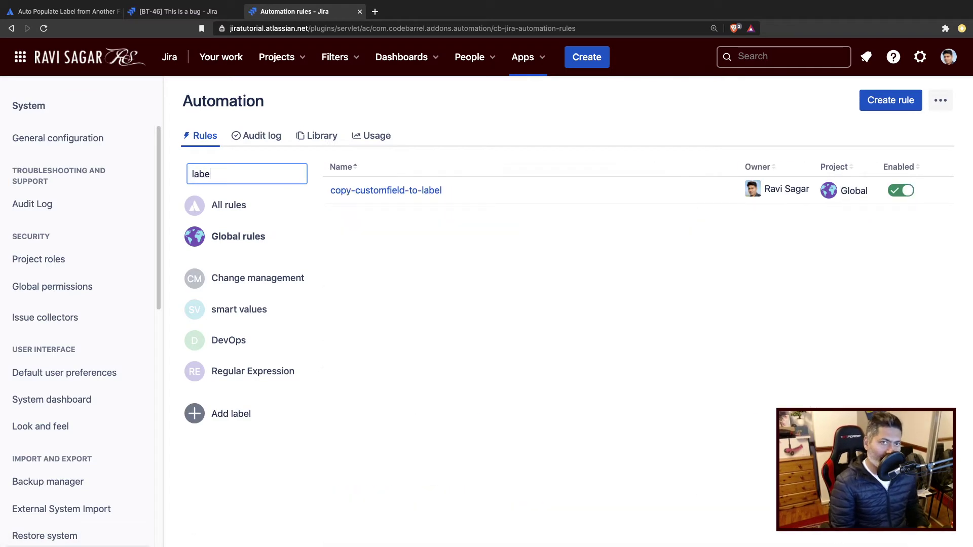
Step: Open copy-customfield-to-label and view its Issue transitioned trigger targeting On Hold and Done
click(400, 194)
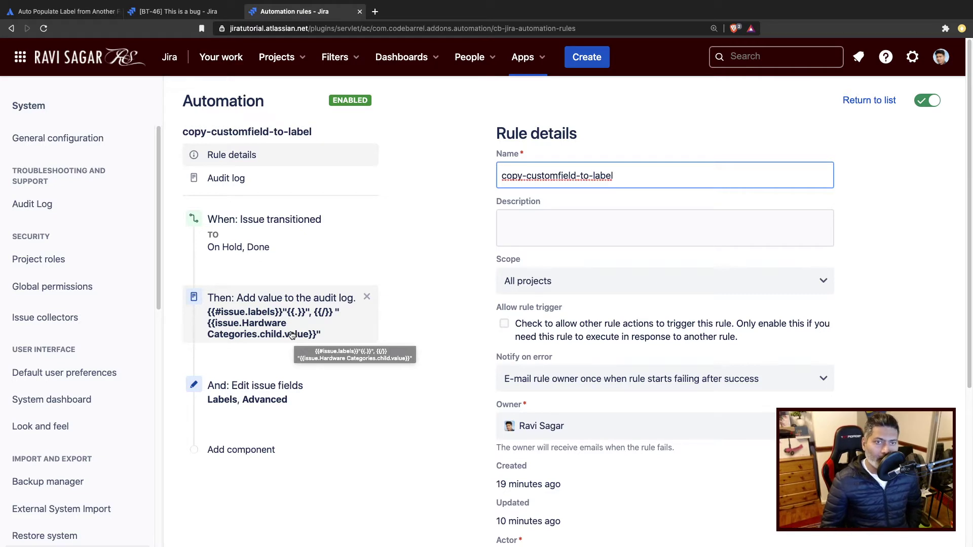
click(292, 235)
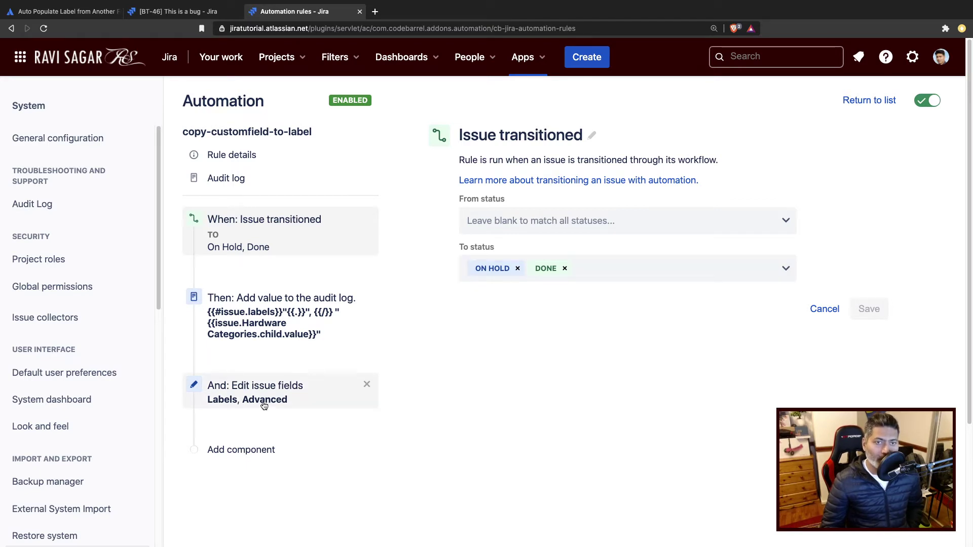
Step: Open the Edit issue action and add Labels to its fields to set
click(280, 385)
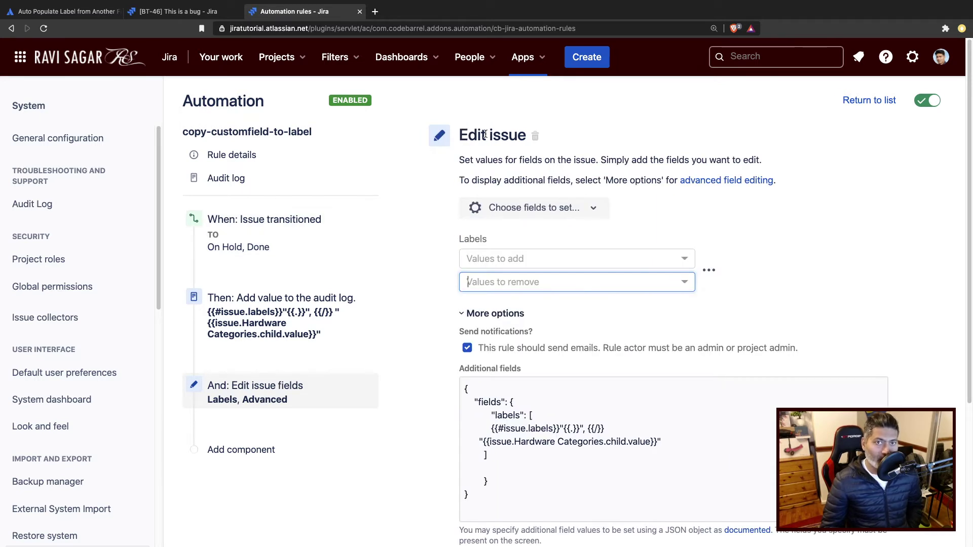
drag(525, 135, 458, 135)
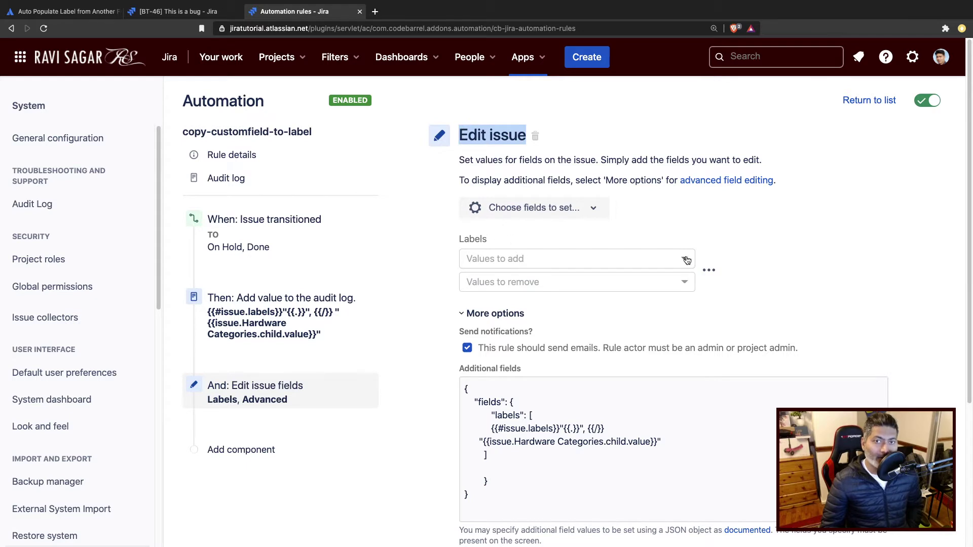
click(560, 208)
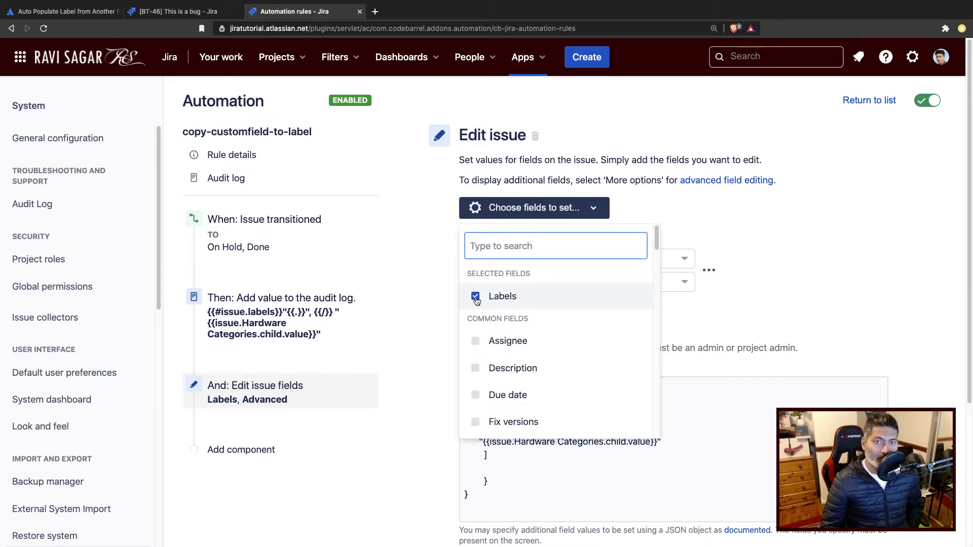
click(504, 297)
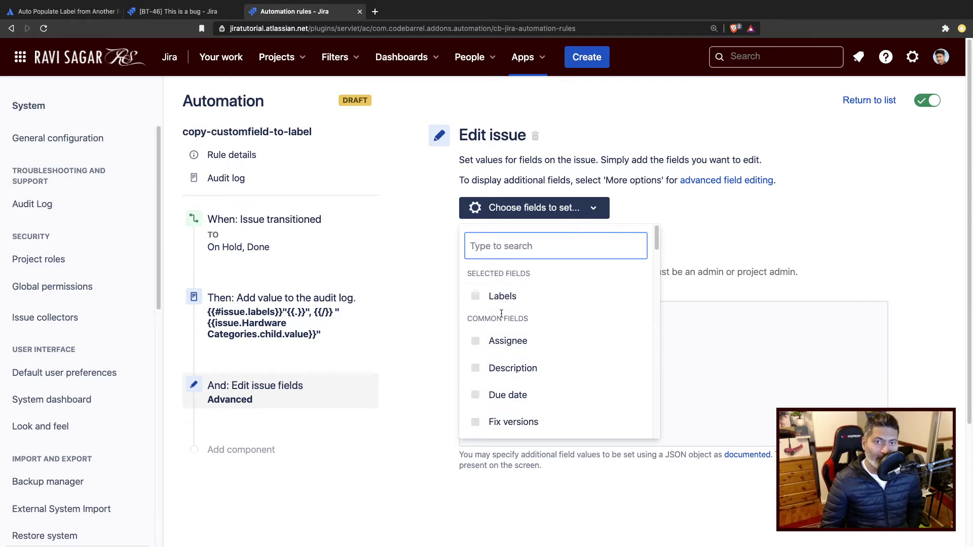
click(478, 298)
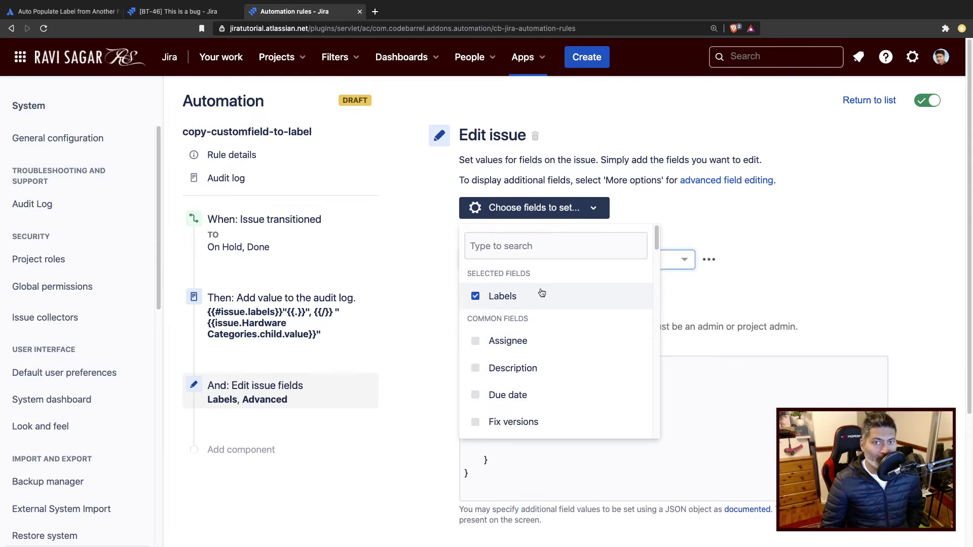
click(763, 249)
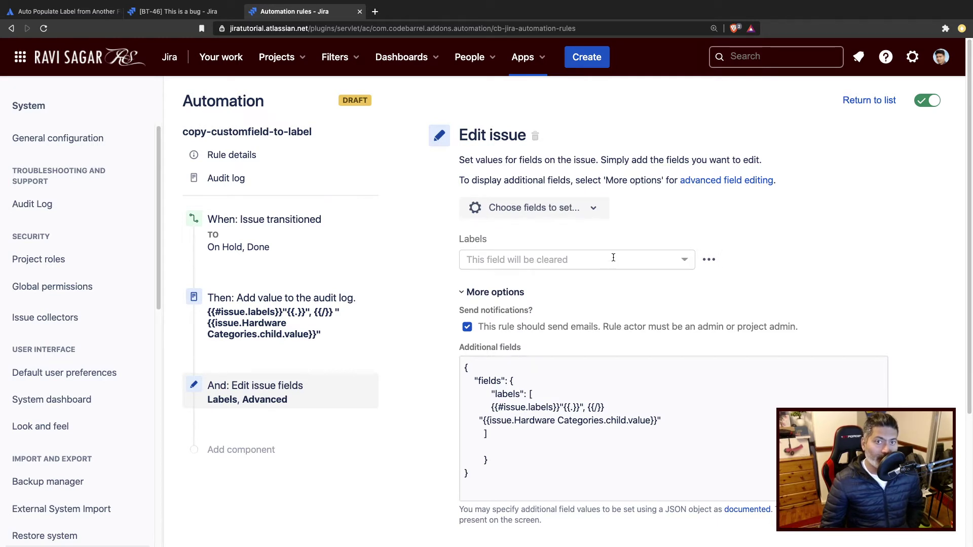
Step: Browse the Labels values, then remove Labels so only the advanced JSON remains
click(573, 261)
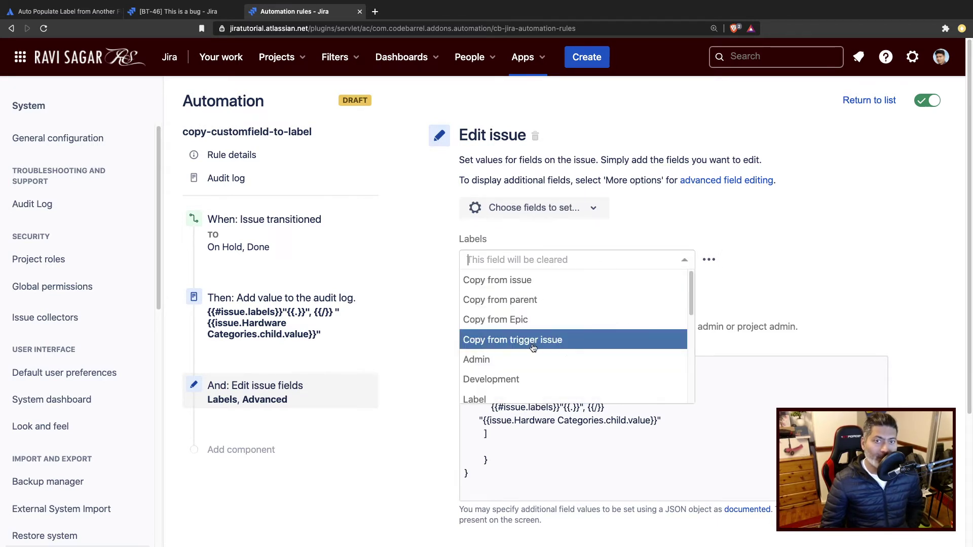
scroll(536, 347, down, 10)
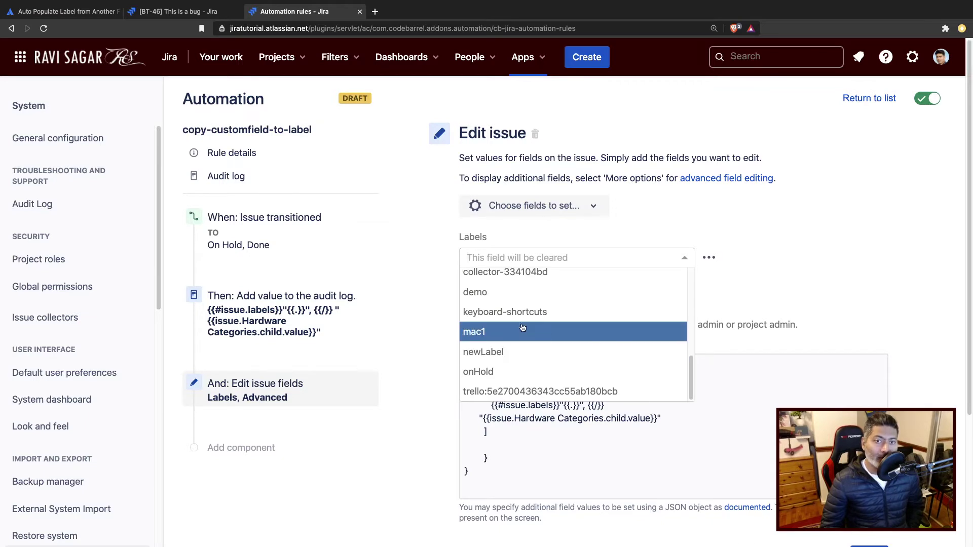
scroll(536, 335, up, 10)
click(755, 285)
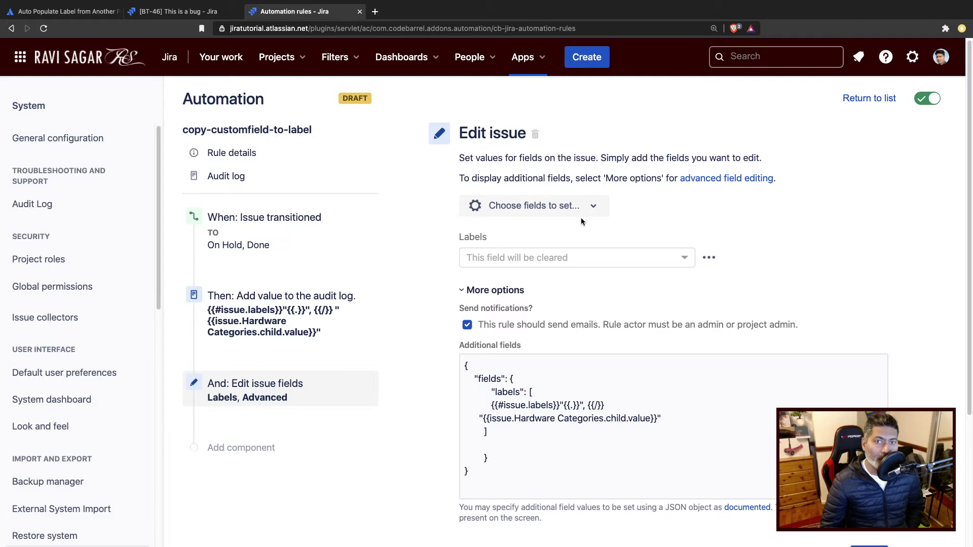
click(547, 209)
click(475, 294)
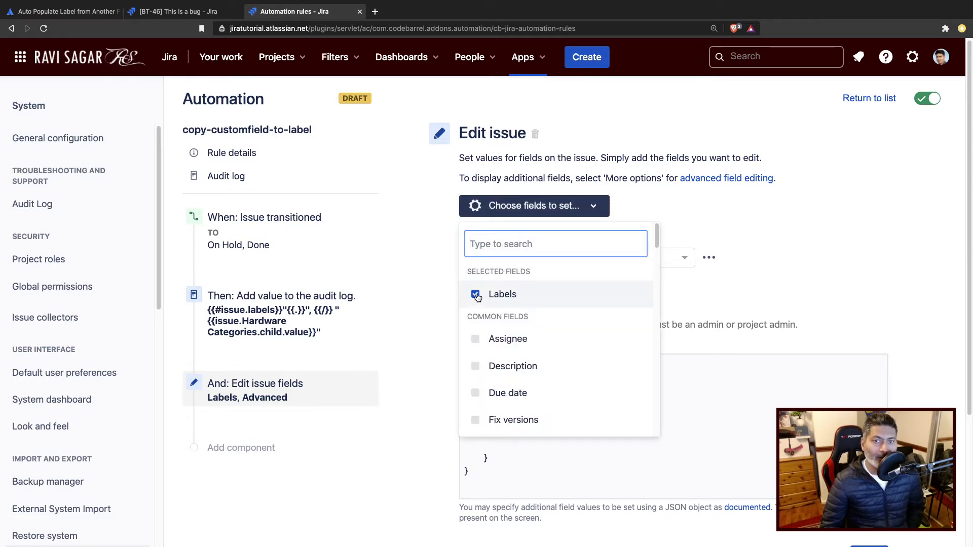
click(826, 240)
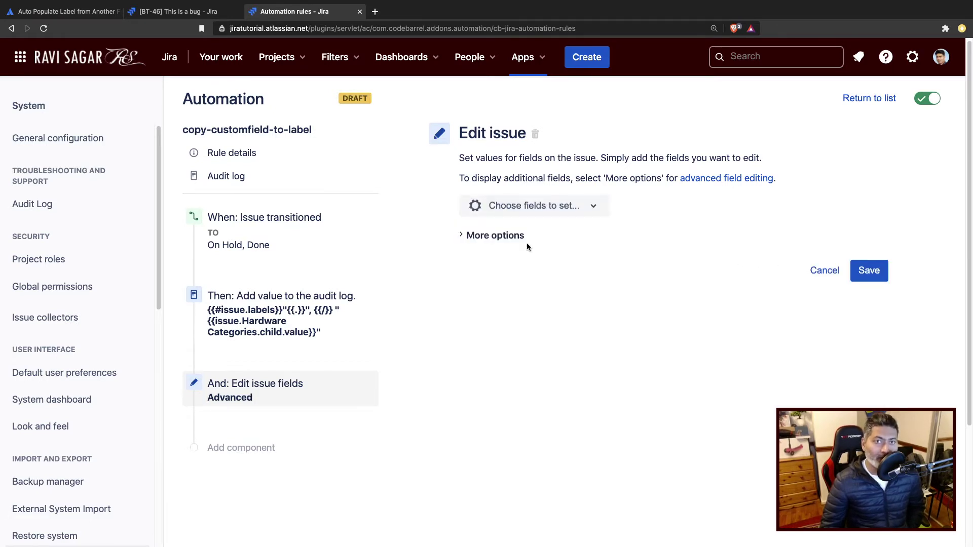
Step: Expand More options and check BT-46 has no labels and Hardware Categories Mac - mac1
click(513, 237)
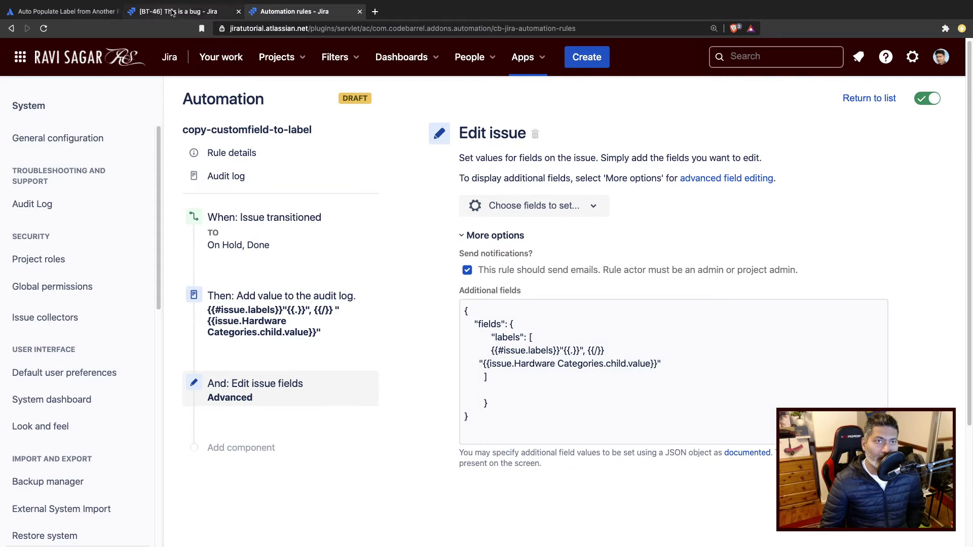
click(172, 13)
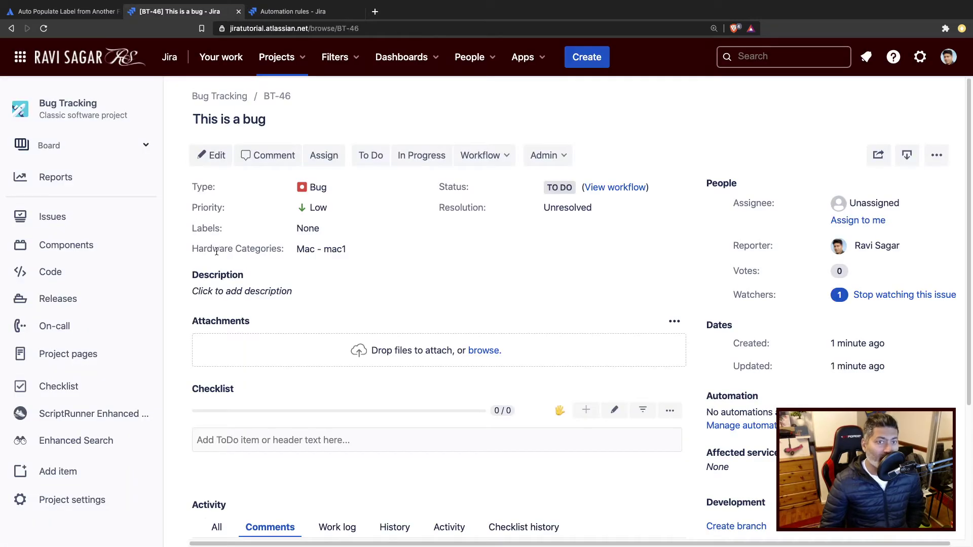
click(307, 14)
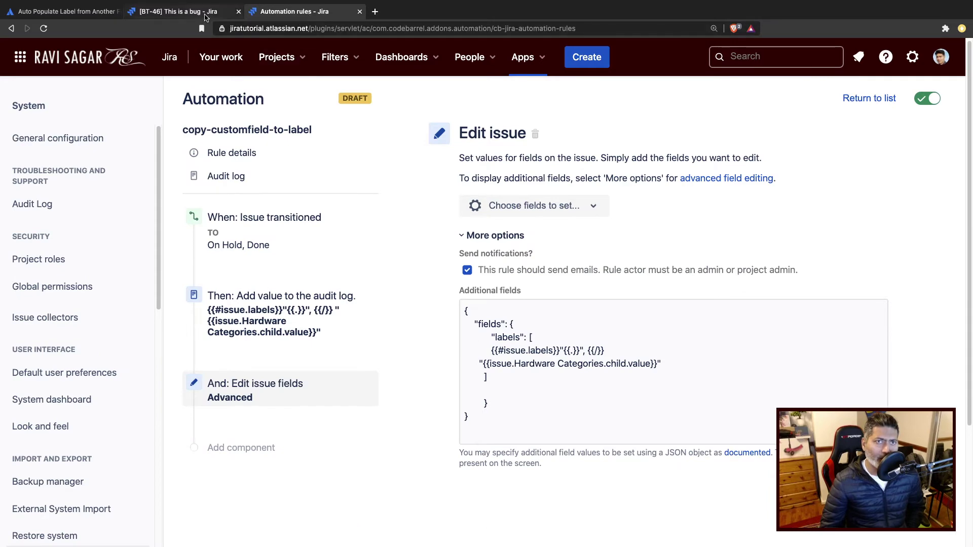
click(205, 13)
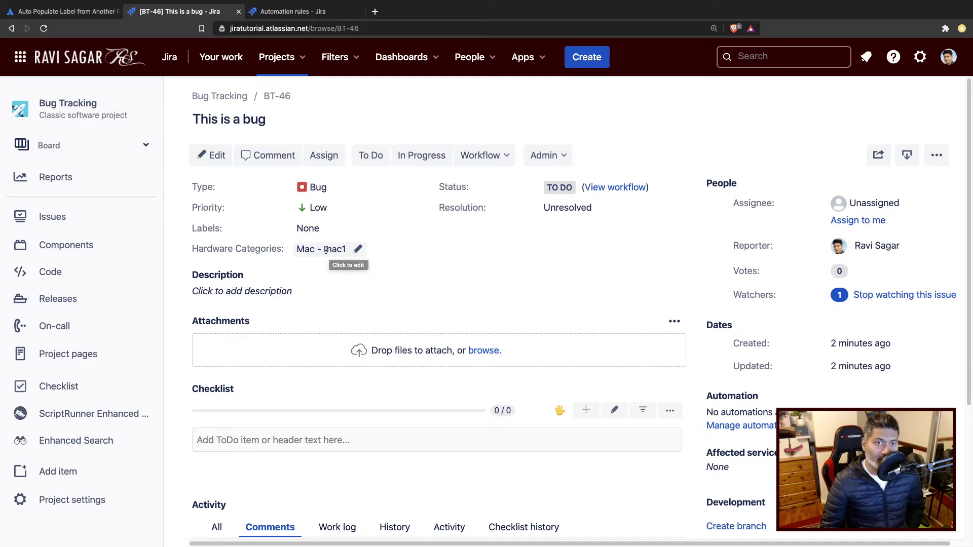
click(293, 11)
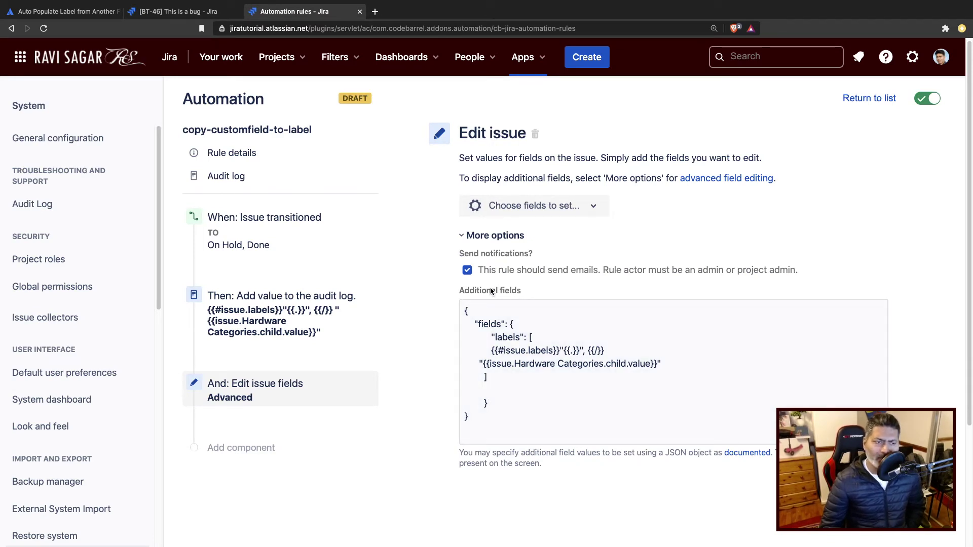
Step: Select the entire Additional fields JSON in the Edit issue action
click(570, 210)
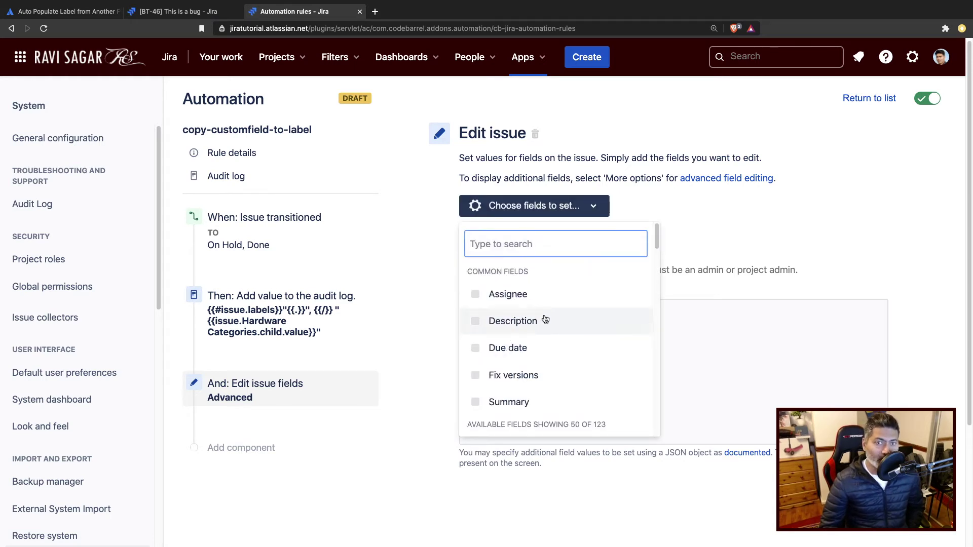
click(731, 226)
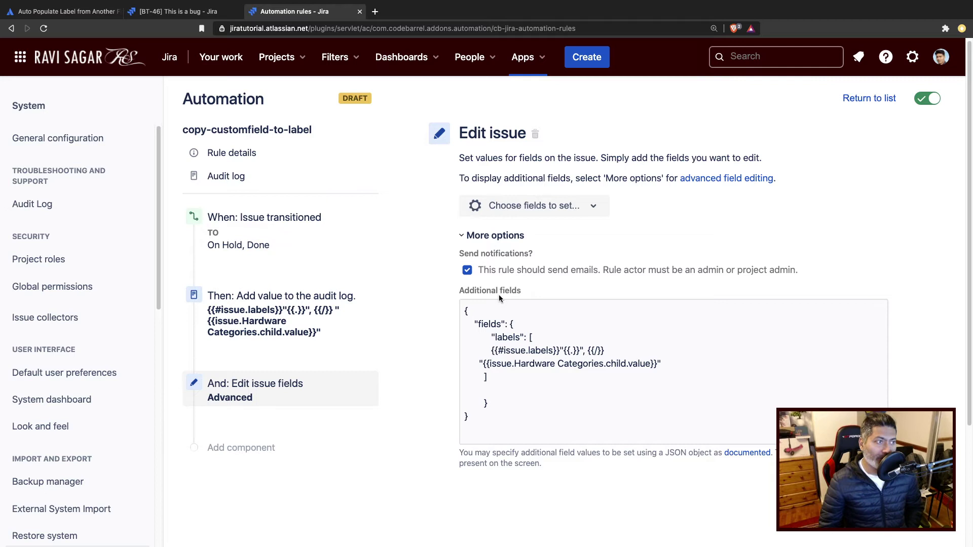
drag(477, 421, 460, 301)
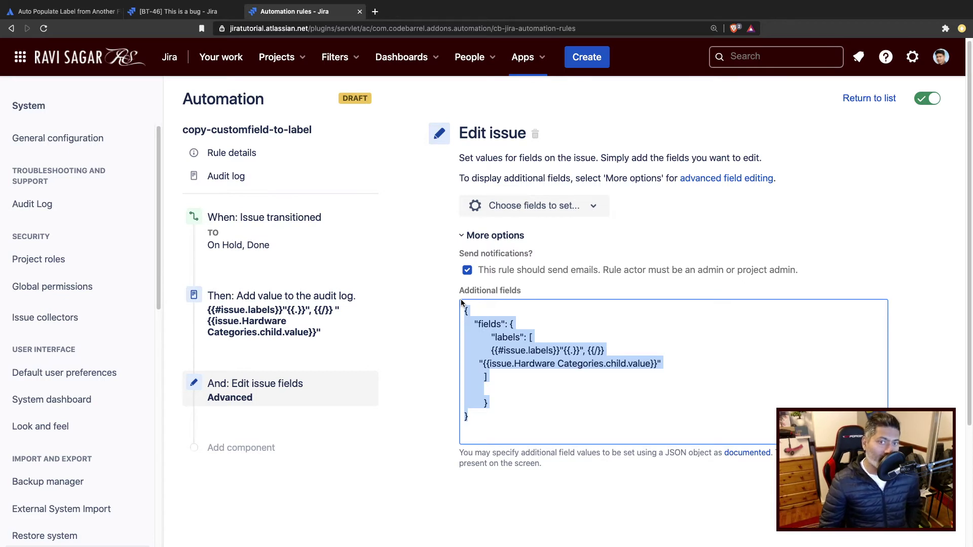
key(super+v)
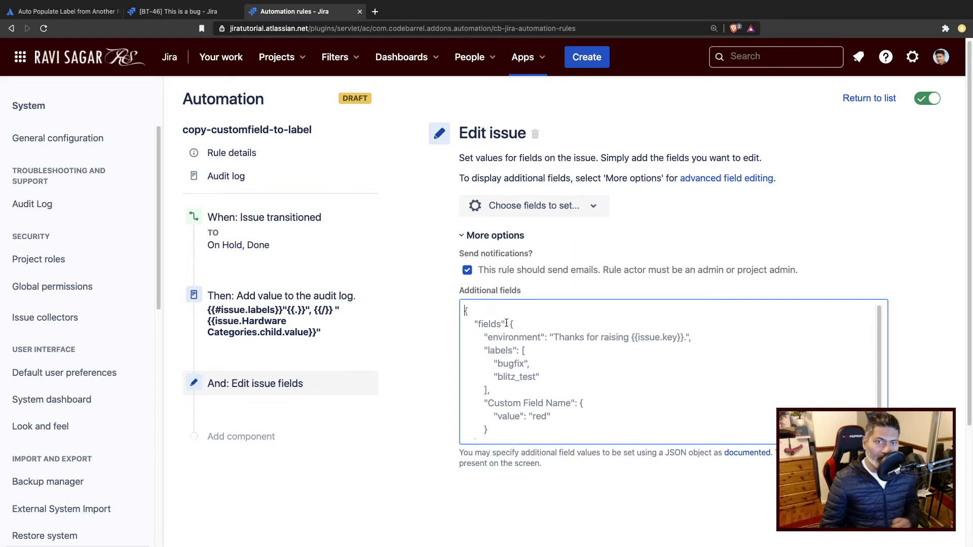
scroll(506, 323, down, 1)
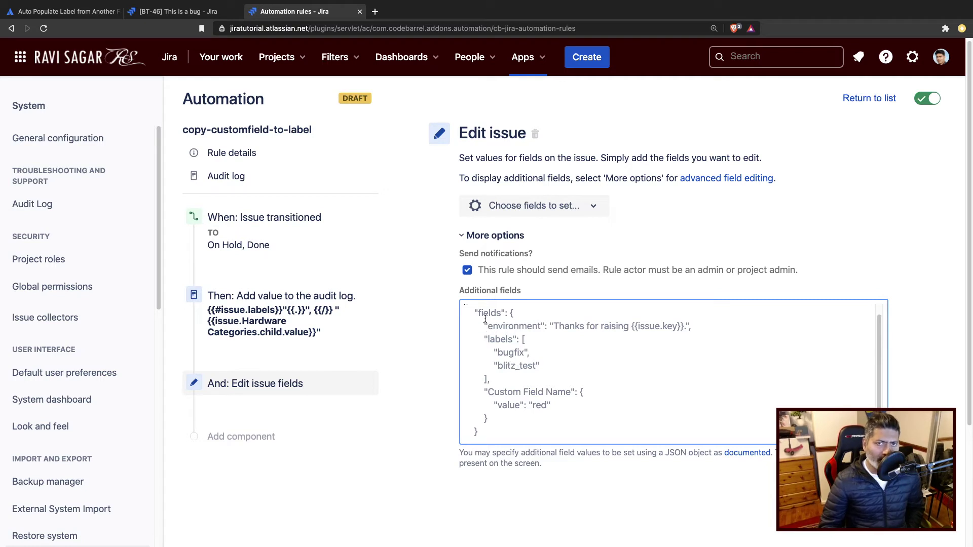
scroll(507, 340, up, 1)
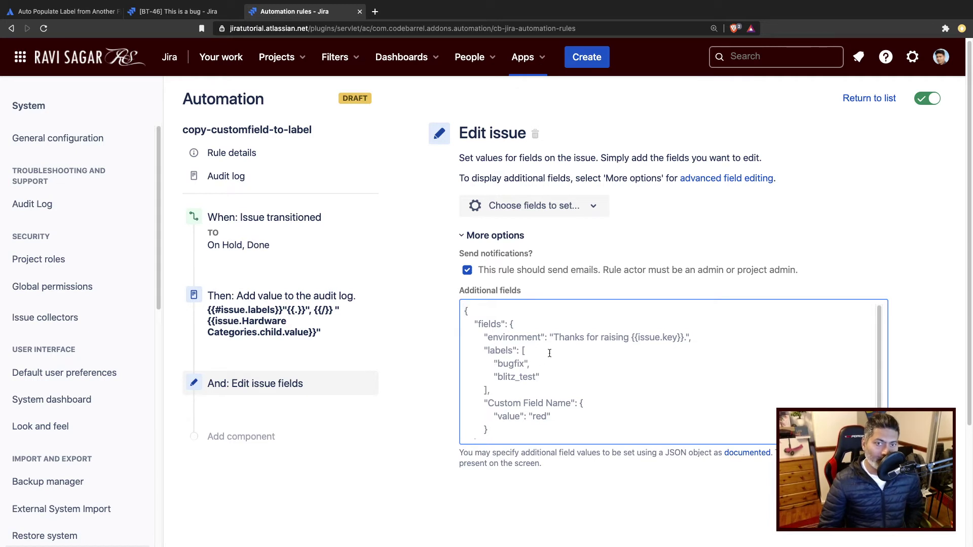
key(super+Tab)
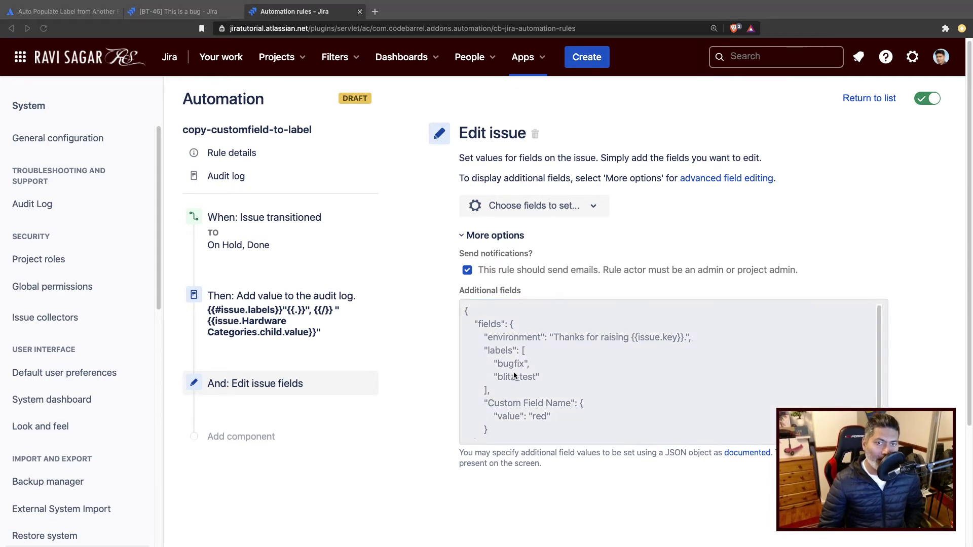
click(536, 379)
double_click(519, 364)
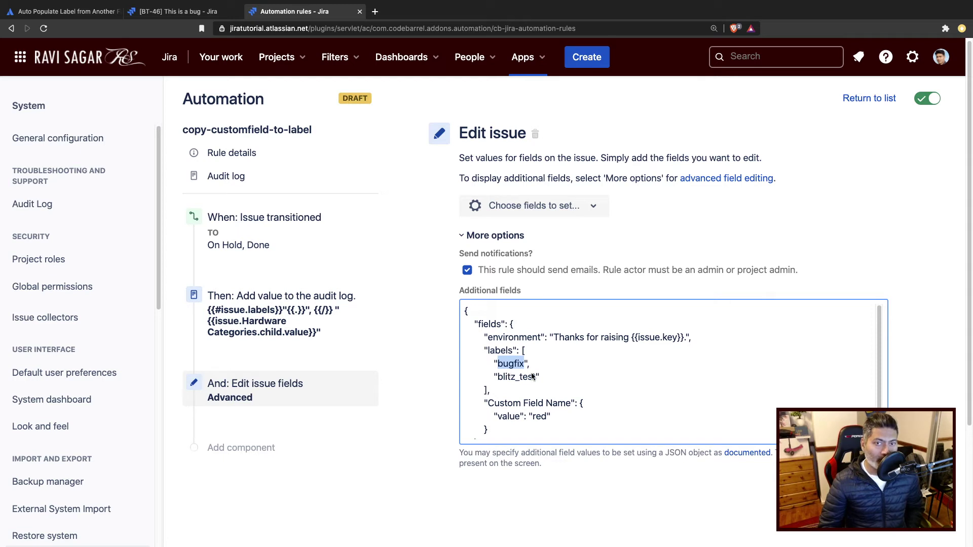
click(528, 393)
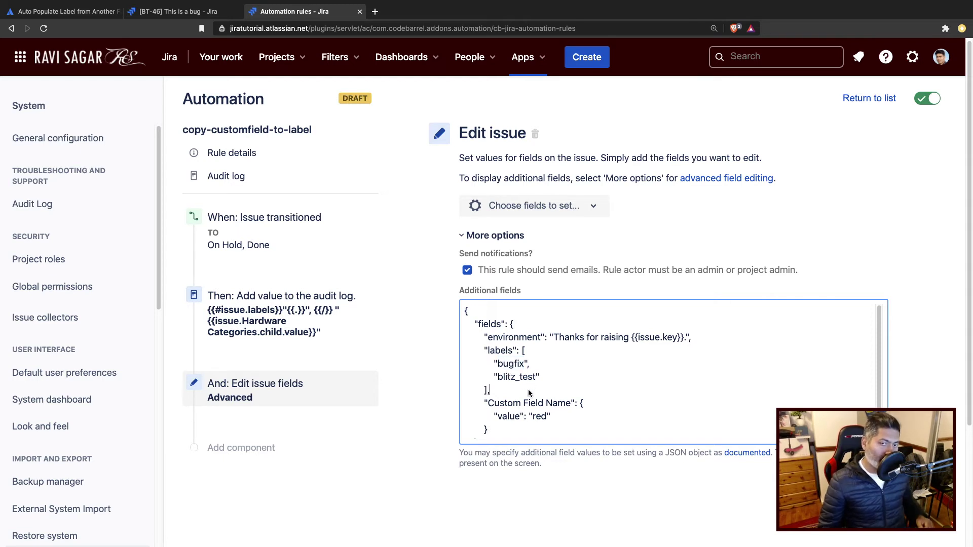
key(ctrl+a)
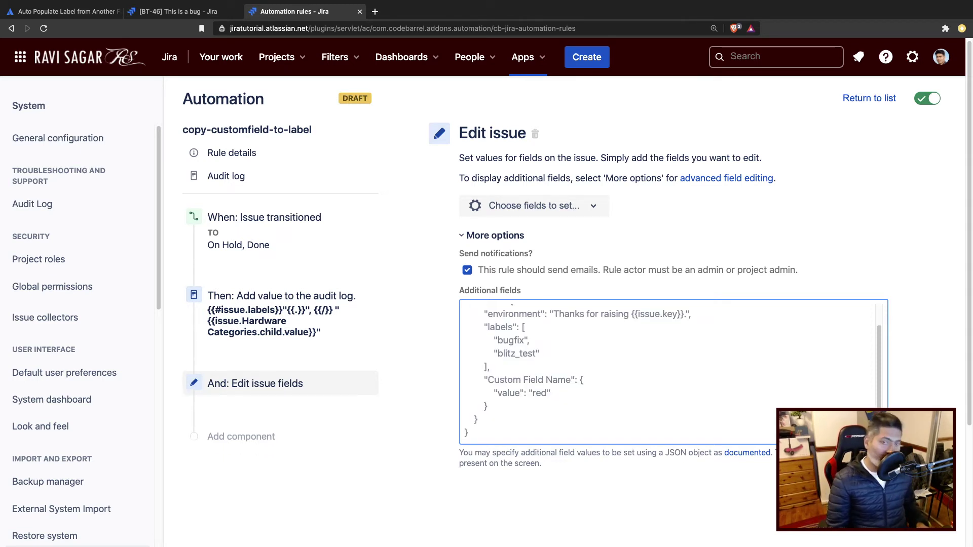
text({   "fields": {       "labels": [       {{#issue.labels}}"{{.}}", {{/}}     "{{issue.Hardware Categories.child.value}}"      ]       } })
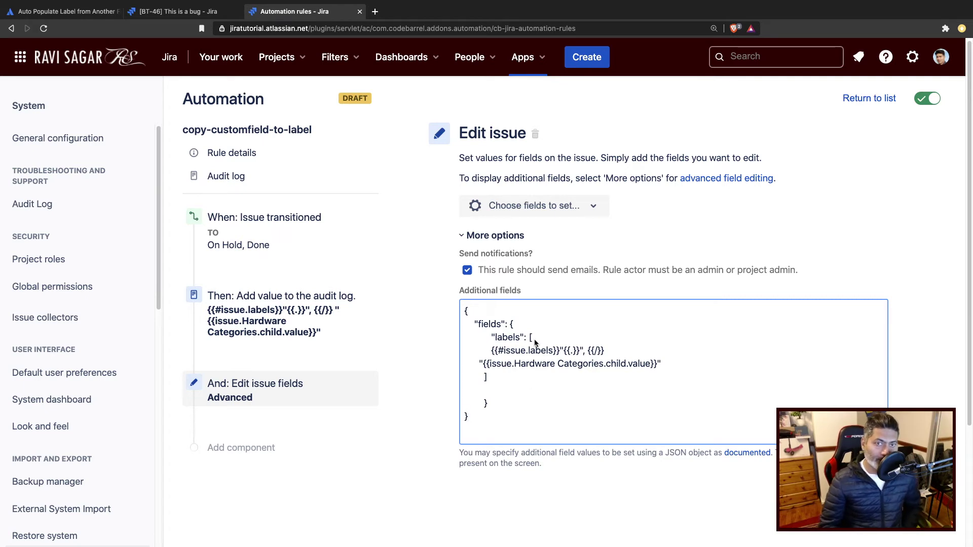
Step: Inspect the Hardware Categories child value line and the existing labels expression in the JSON
triple_click(538, 366)
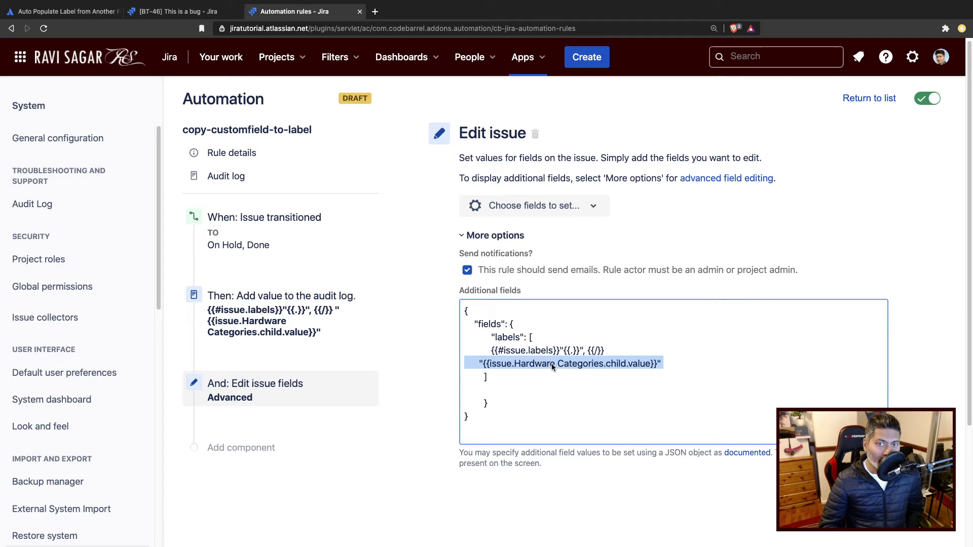
click(567, 377)
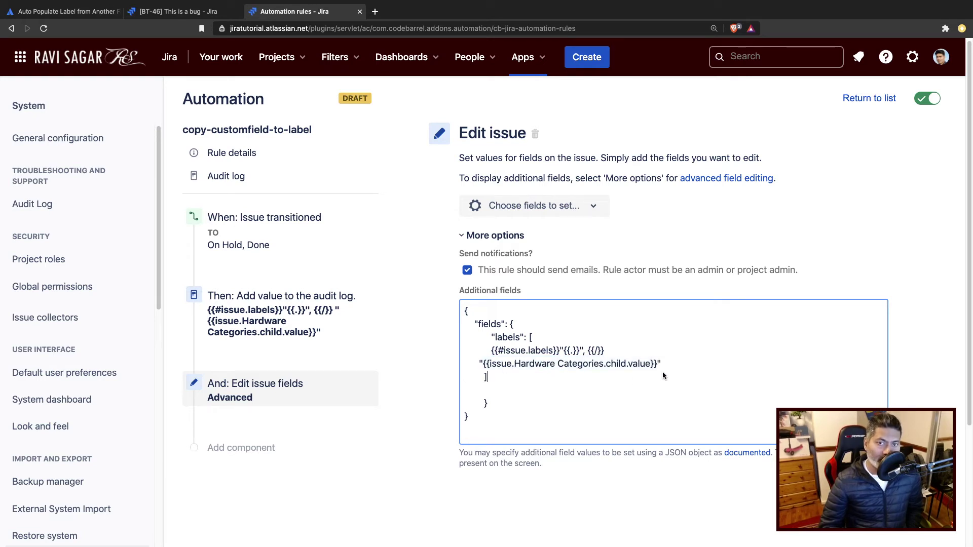
drag(665, 364, 480, 366)
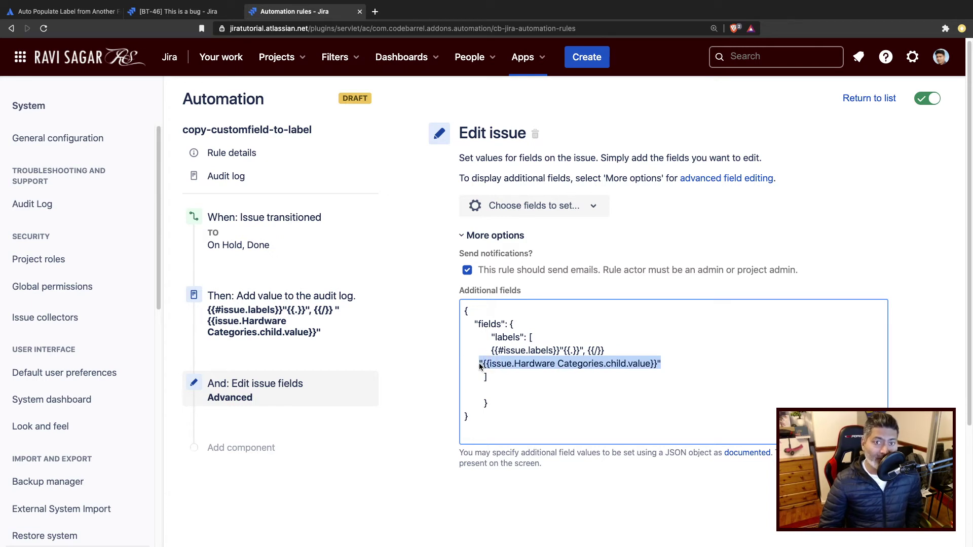
click(548, 364)
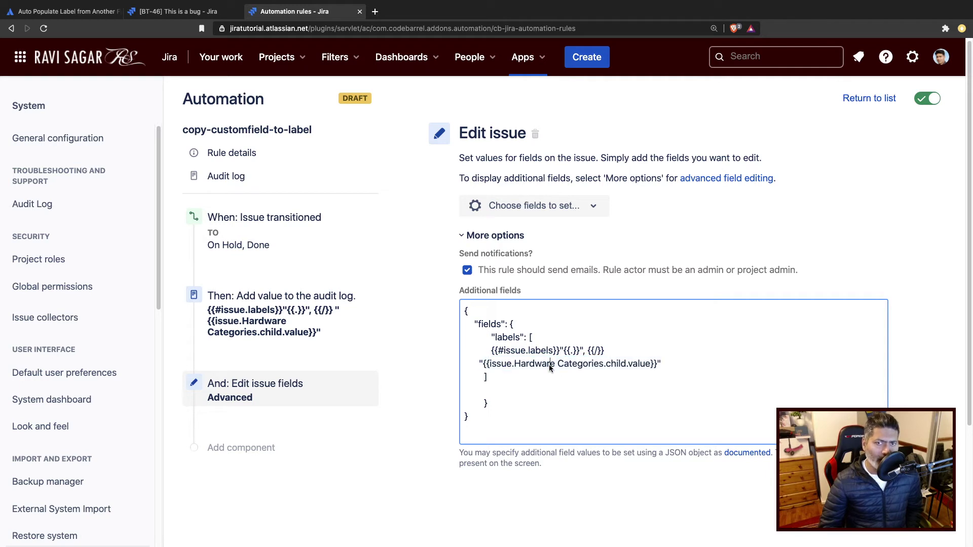
drag(661, 364, 653, 363)
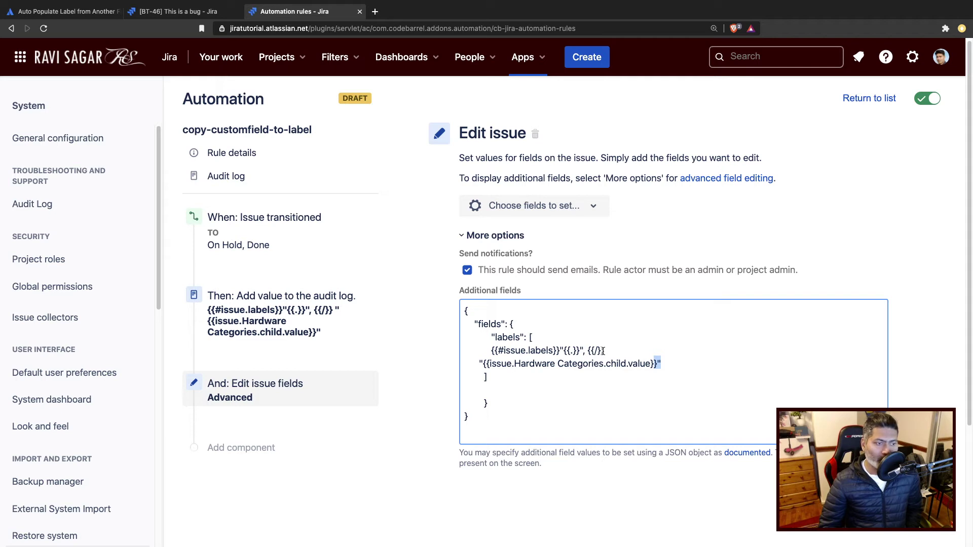
drag(604, 351, 488, 350)
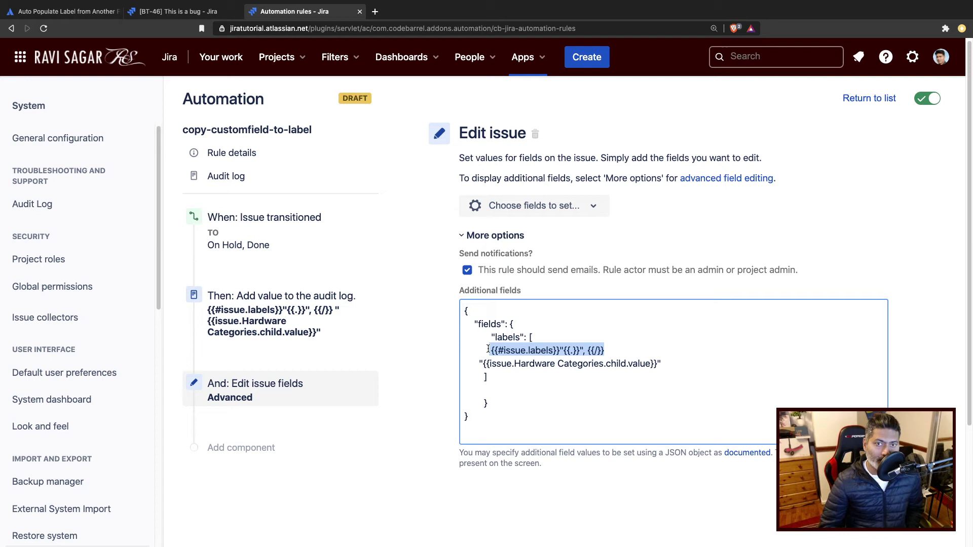
Step: Remove the comma separator from the labels template, then select all the JSON
click(585, 352)
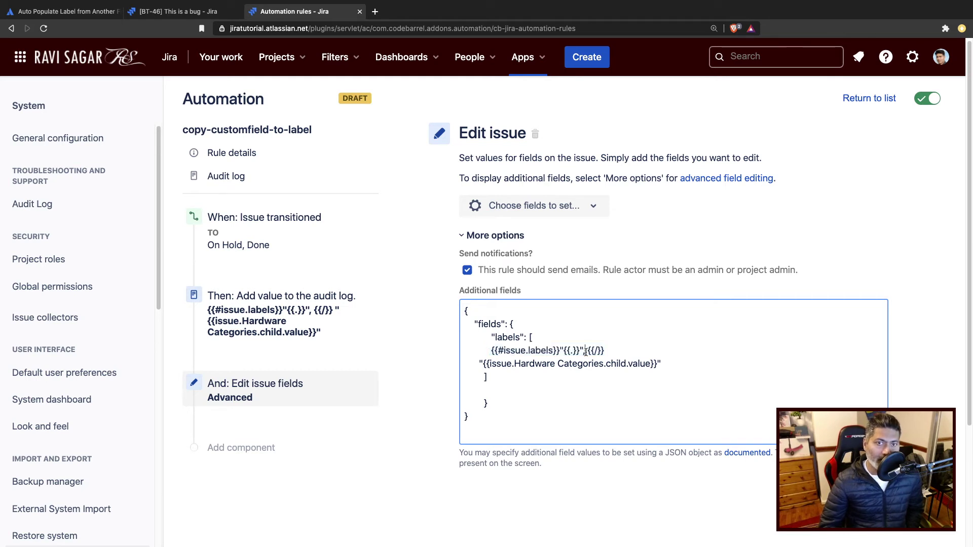
click(585, 351)
key(BackSpace)
key(BackSpace)
drag(586, 351, 560, 350)
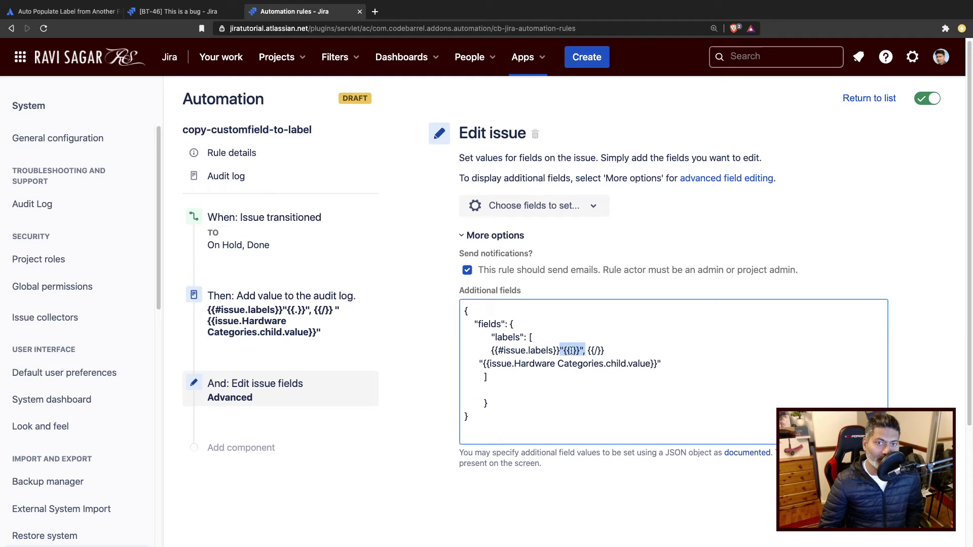
click(586, 351)
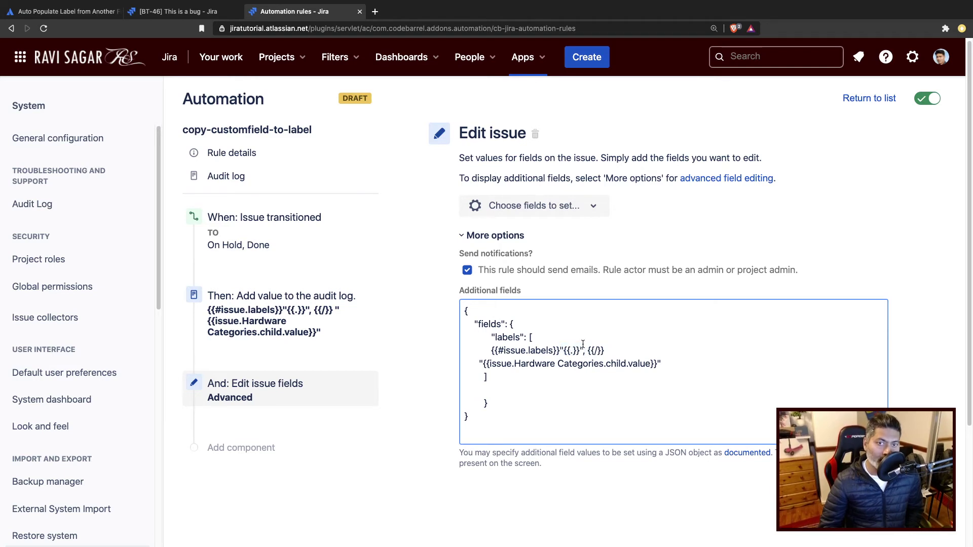
key(super+a)
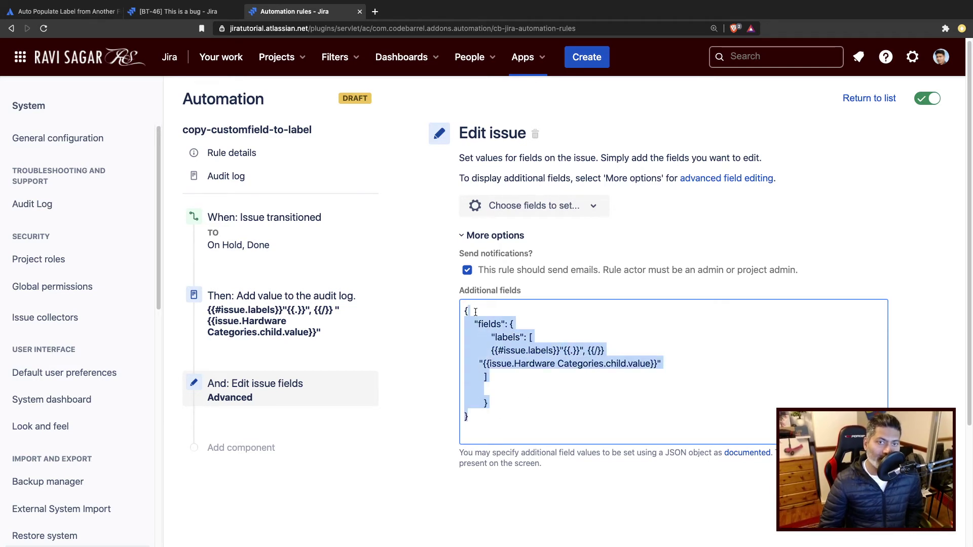
click(263, 314)
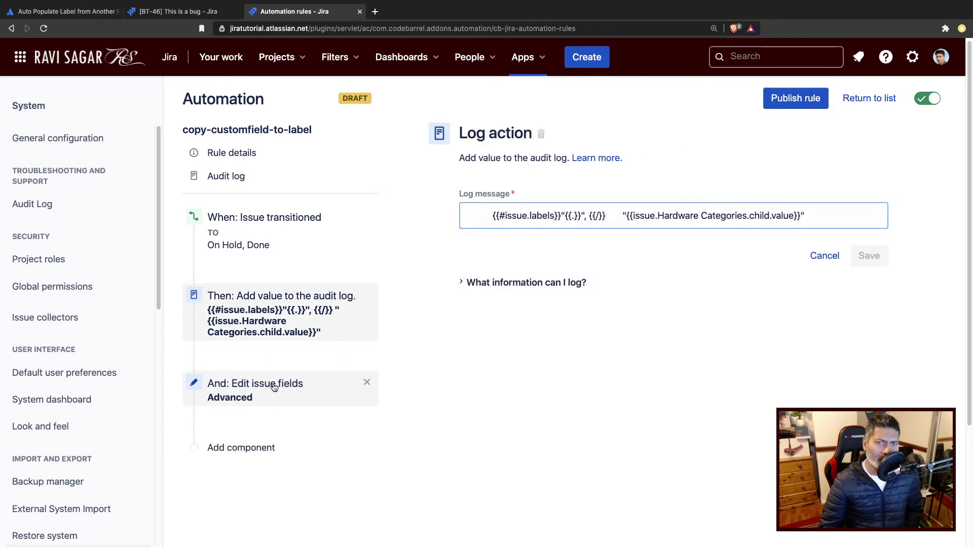
Step: Review the Edit issue action, publish the rule changes, and open the rule's audit log
click(300, 387)
click(786, 291)
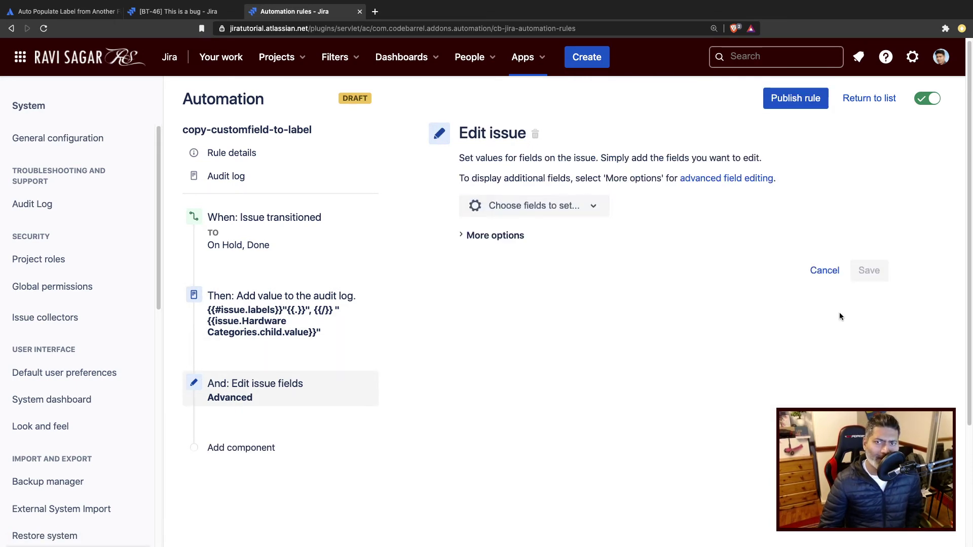
click(831, 274)
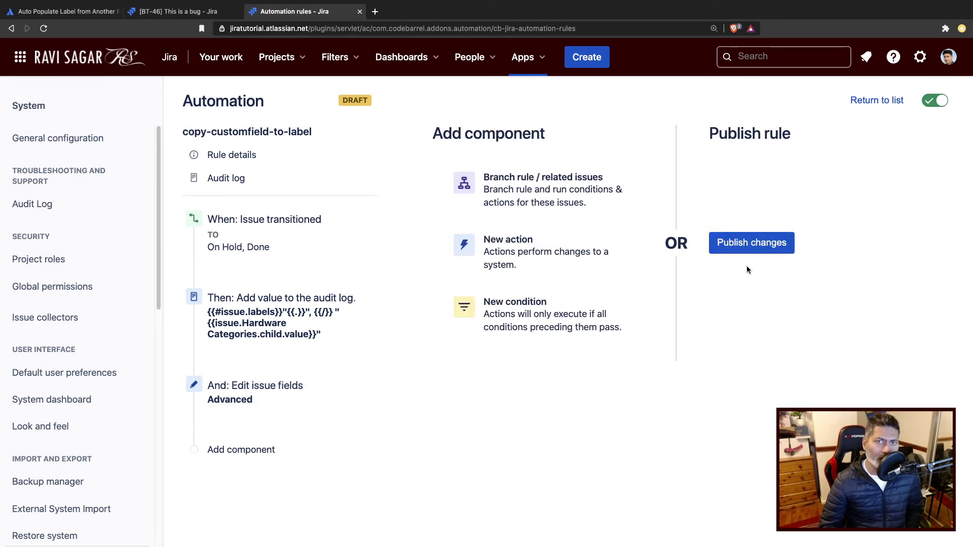
click(742, 245)
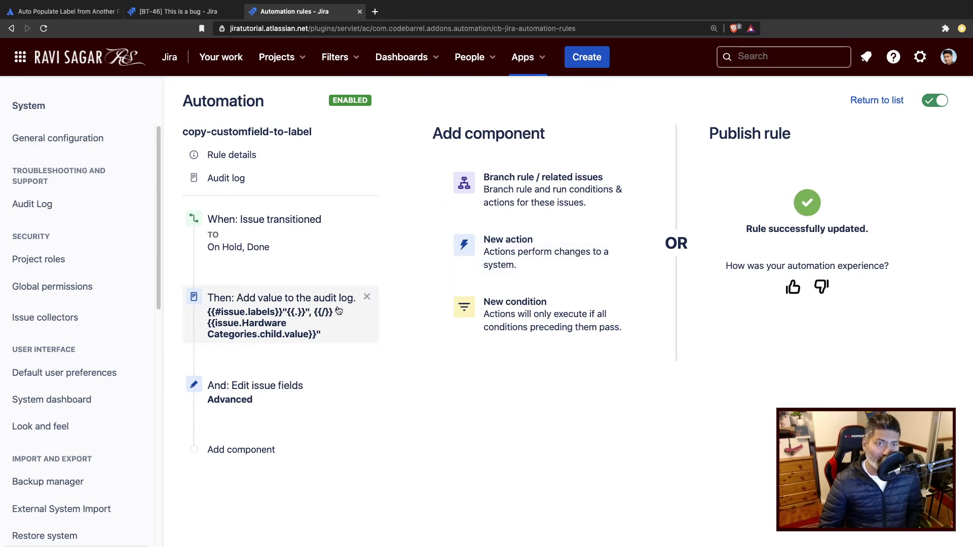
click(243, 179)
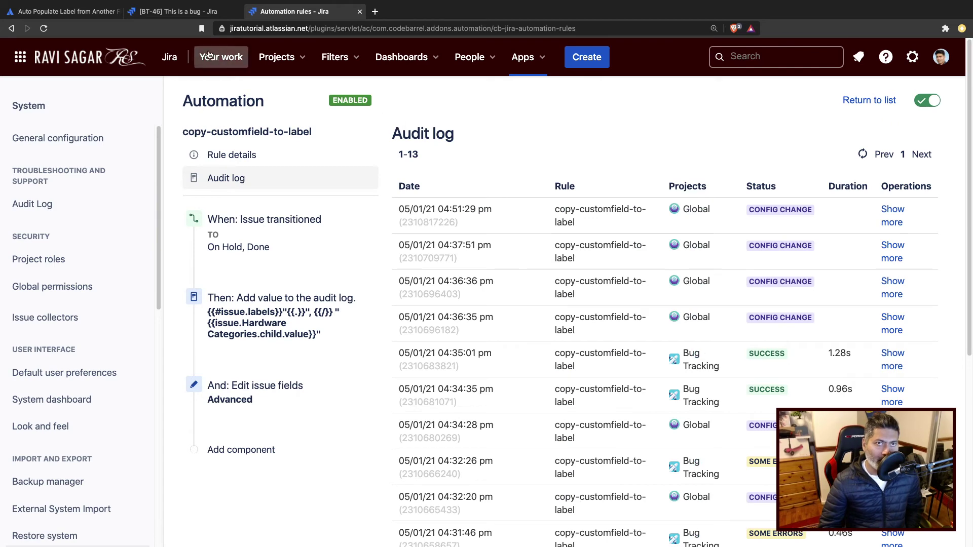
Step: Transition issue BT-46 to Done
click(195, 12)
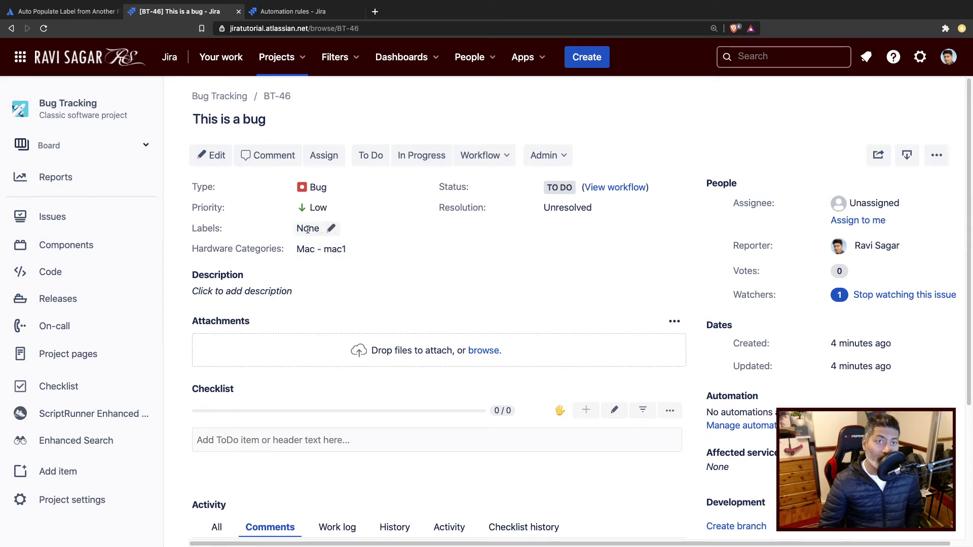
click(489, 164)
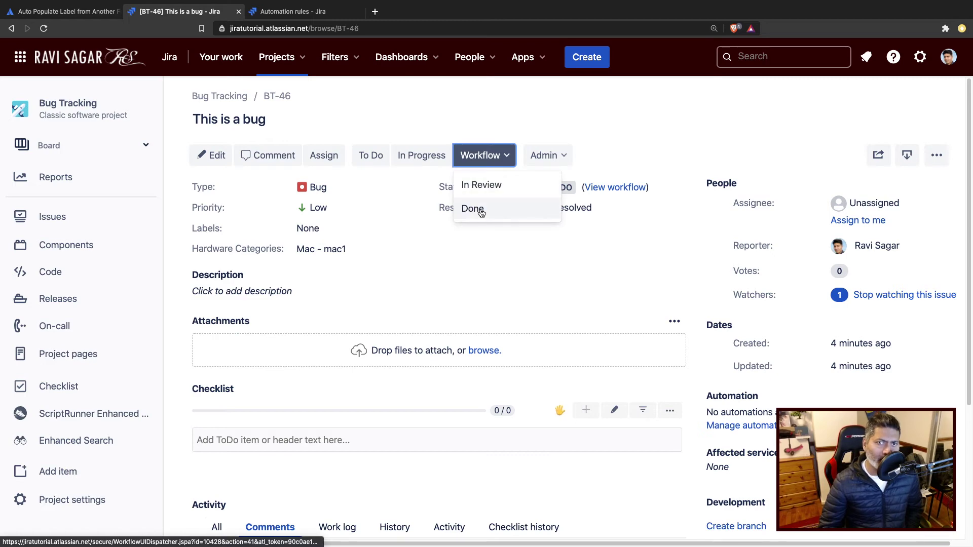
click(474, 210)
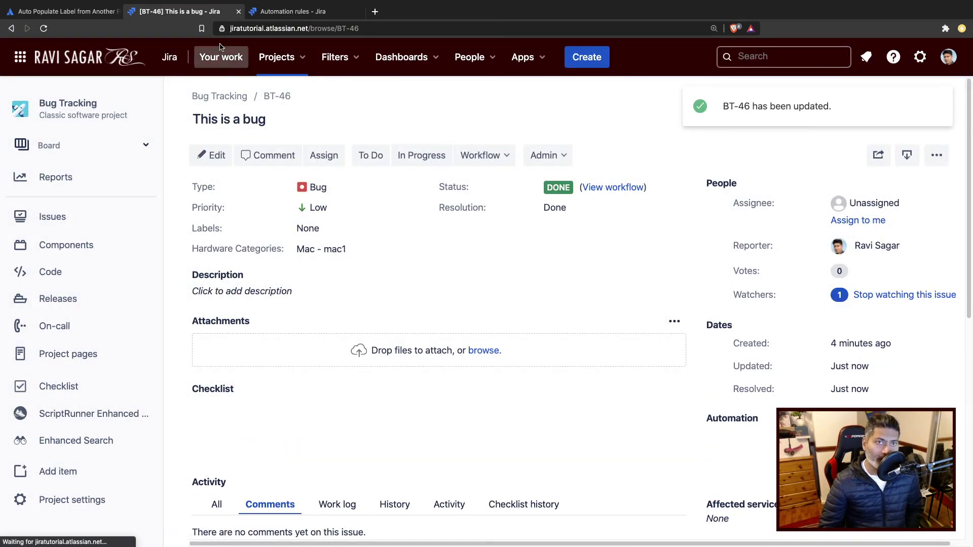
Step: Refresh the audit log and confirm the newest successful run logged 'mac1'
click(293, 11)
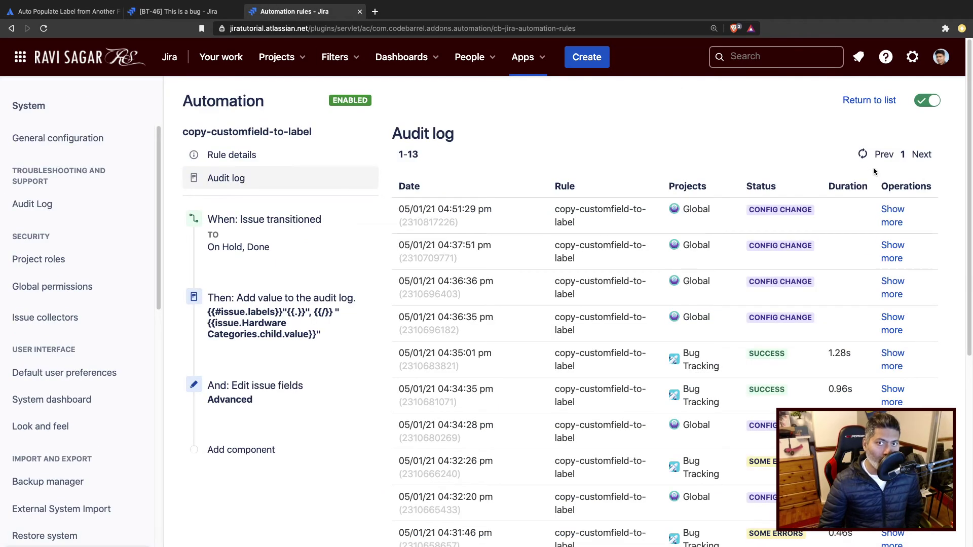
click(862, 154)
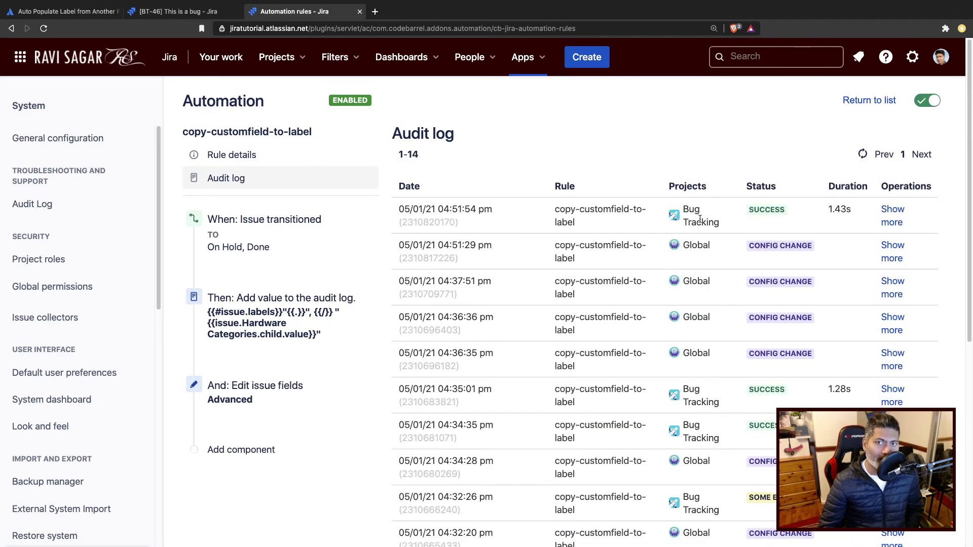
click(892, 222)
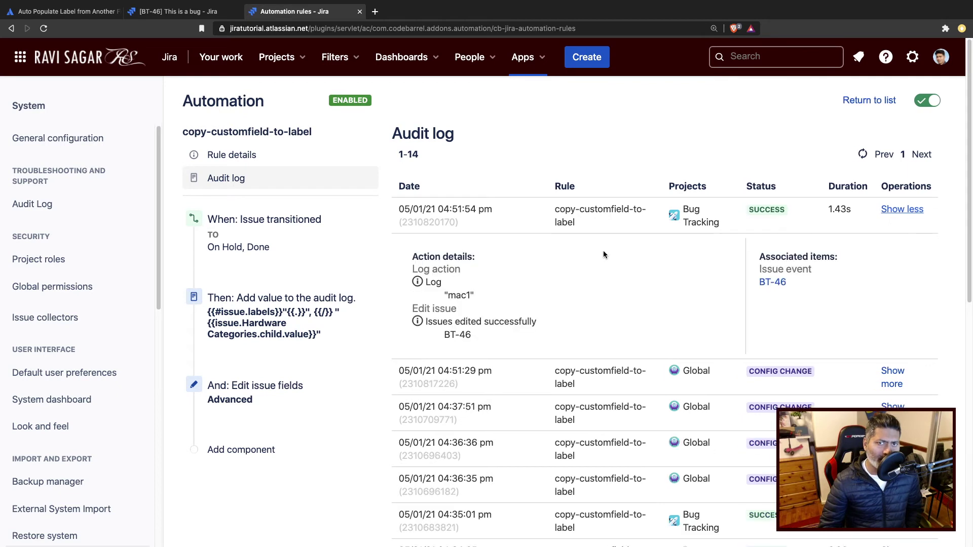
triple_click(466, 296)
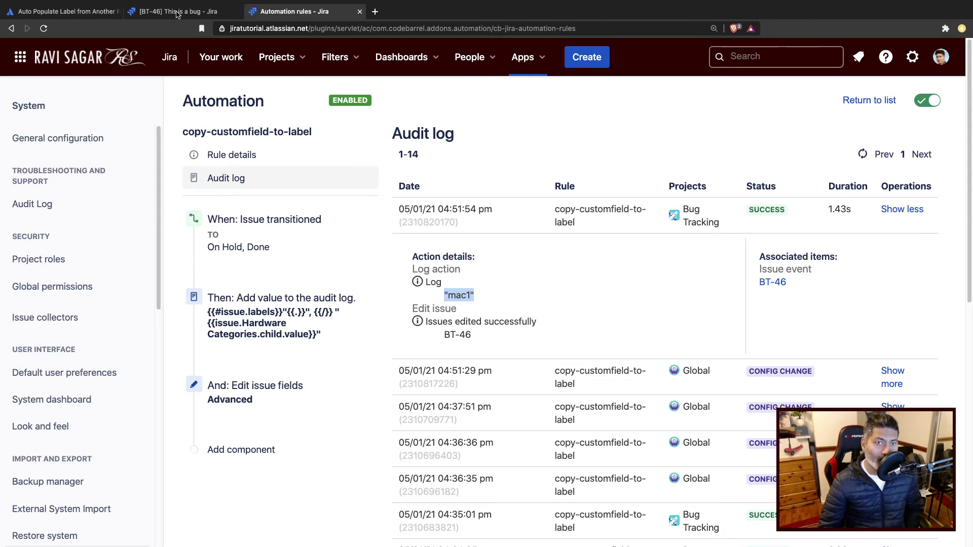
click(177, 12)
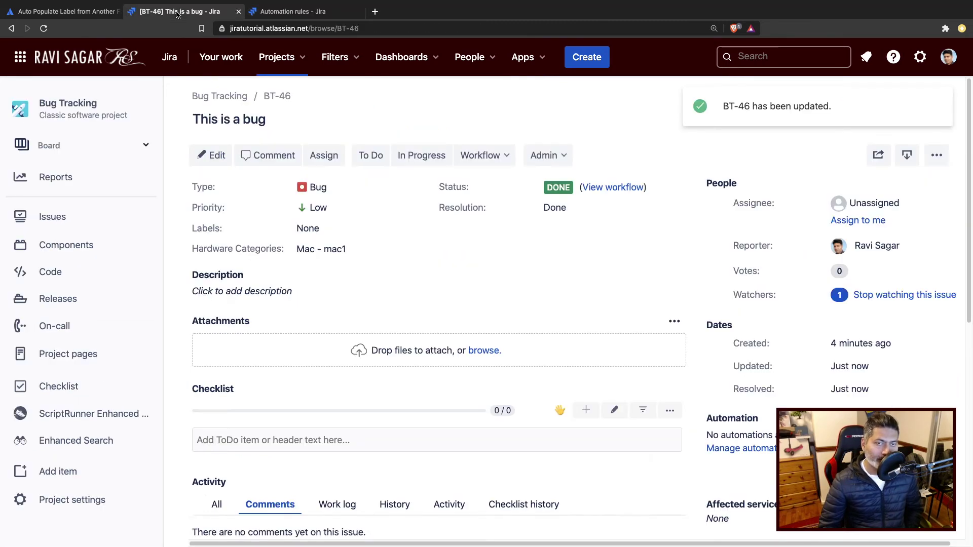
Step: Reload BT-46 and change its Hardware Categories to Surface - Pro2
click(43, 29)
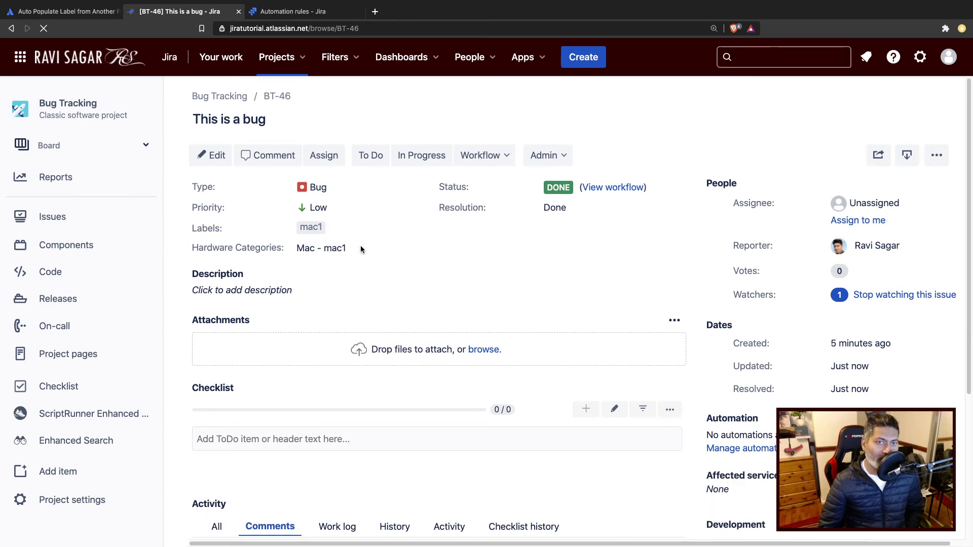
click(341, 249)
click(324, 248)
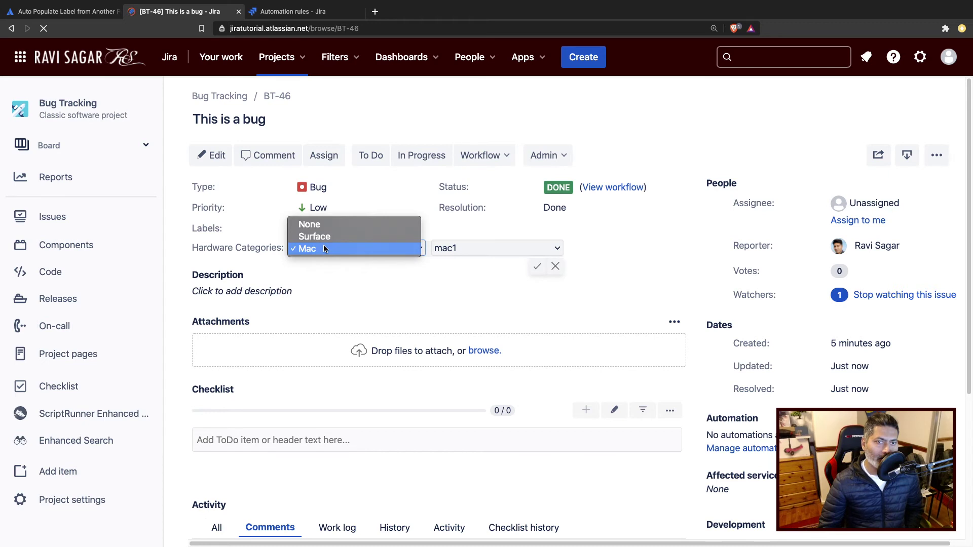
click(315, 236)
click(470, 248)
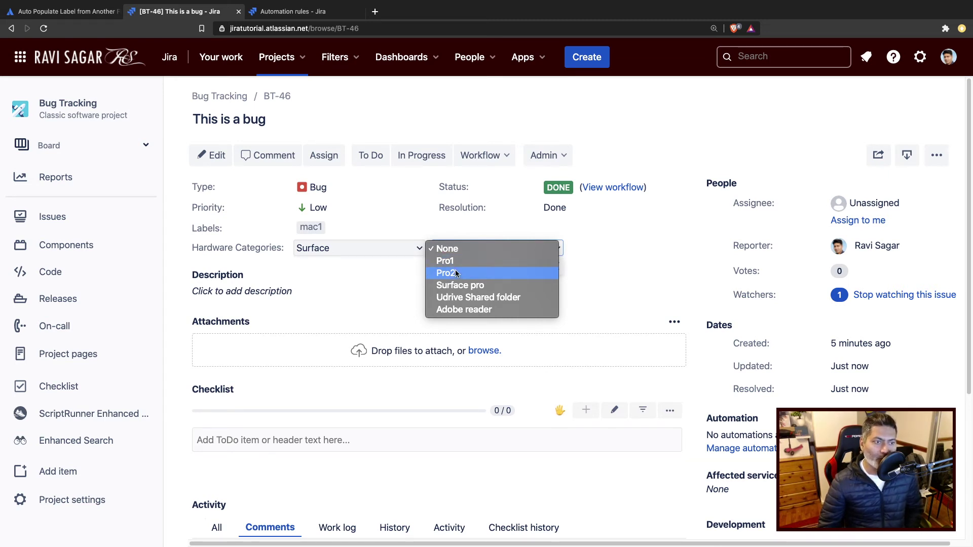
click(456, 273)
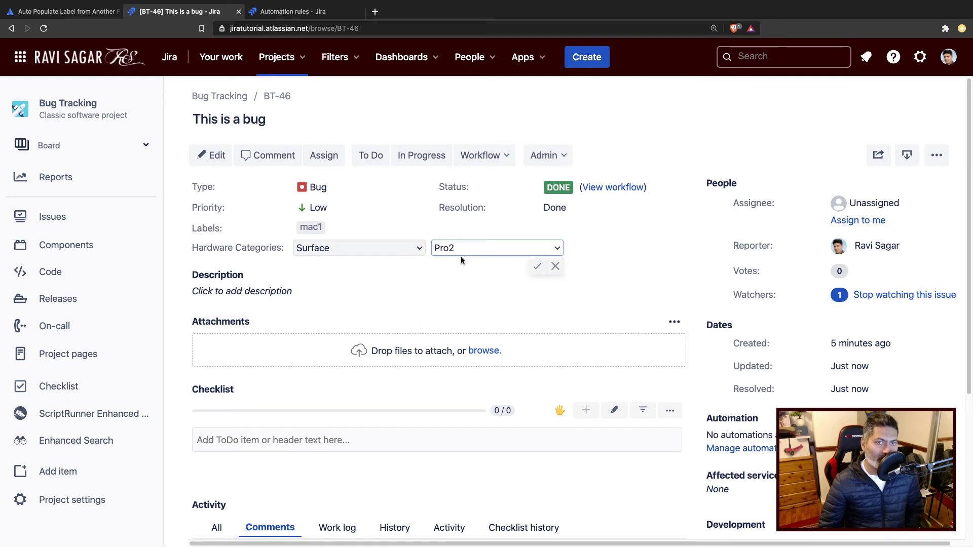
click(535, 267)
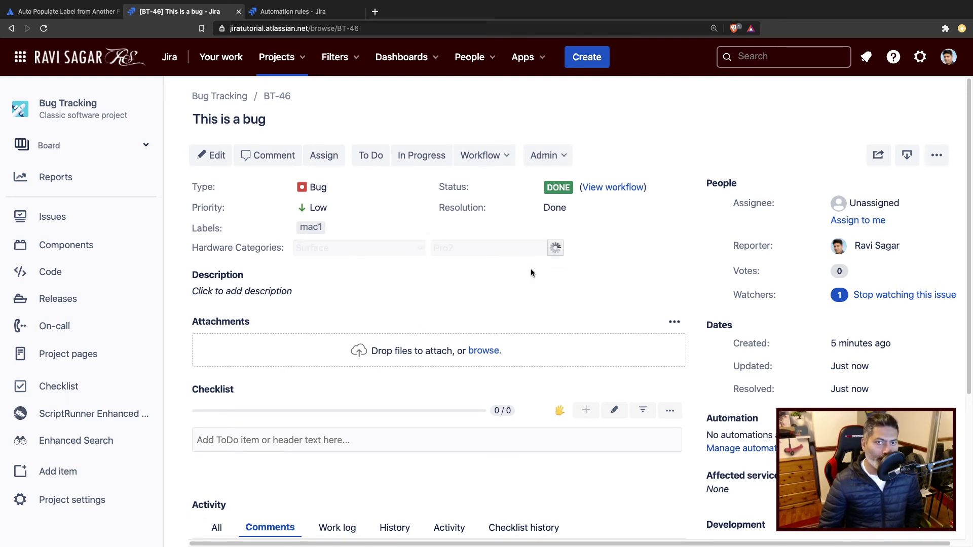
Step: Move BT-46 to Done again and confirm the audit log records 'mac1', 'Pro2'
click(502, 157)
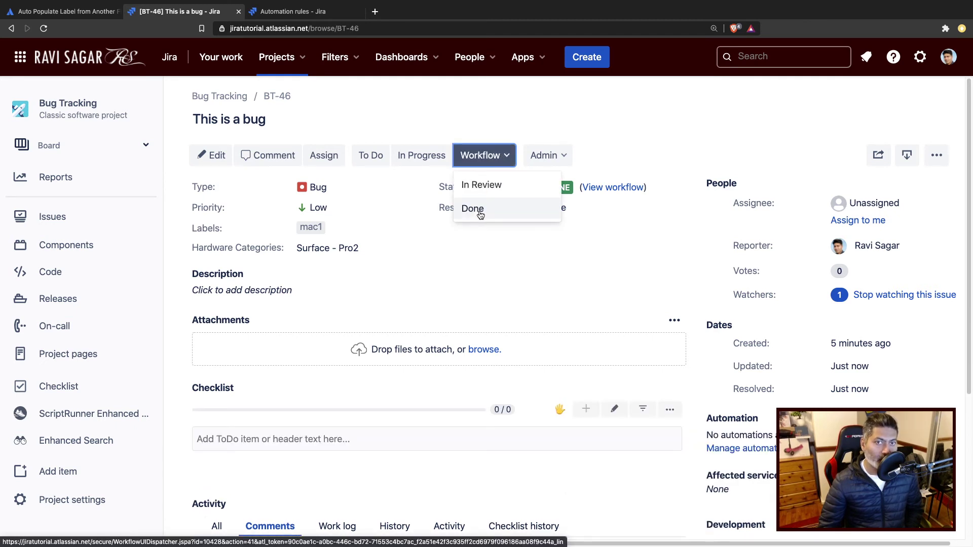
click(480, 213)
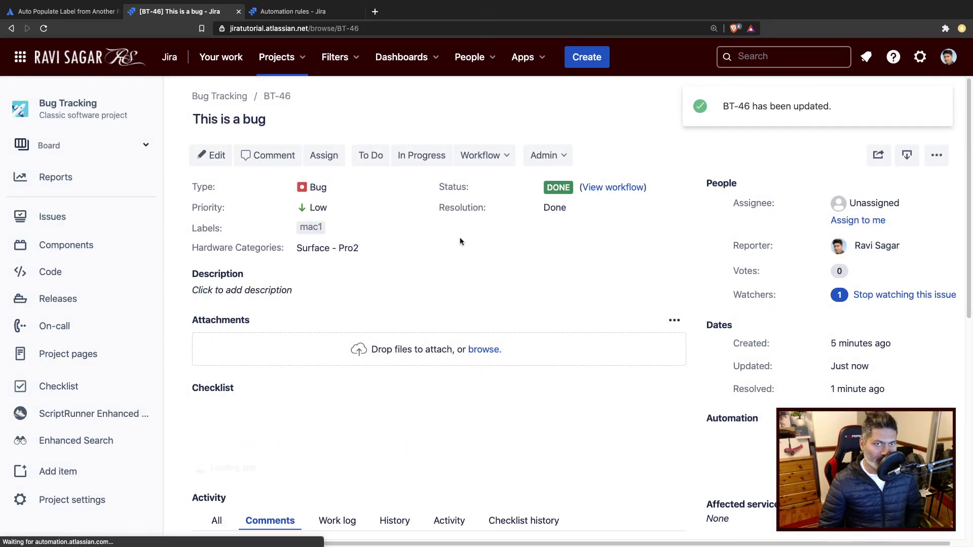
click(281, 11)
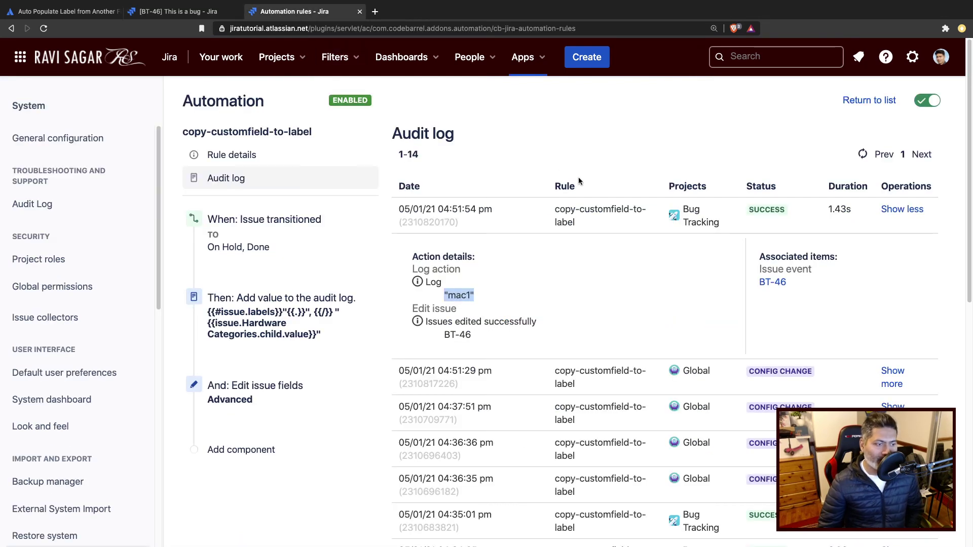
click(863, 156)
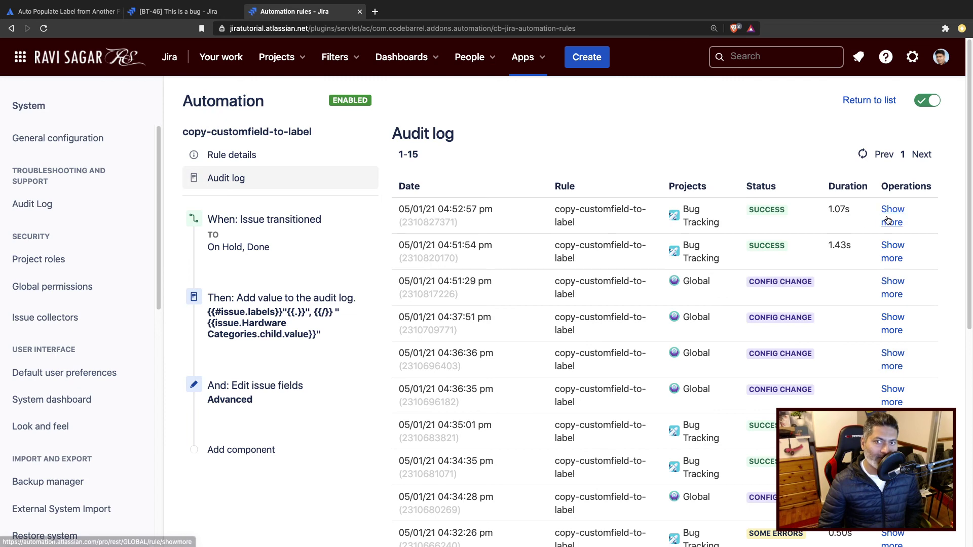
click(887, 219)
triple_click(466, 294)
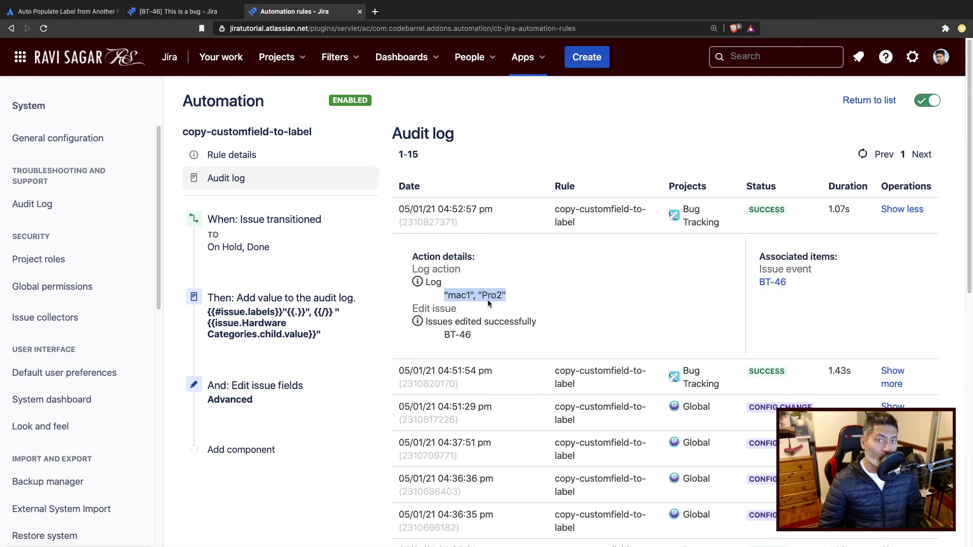
Step: Reload the BT-46 issue page to check whether Pro2 was added beside the mac1 label
click(178, 11)
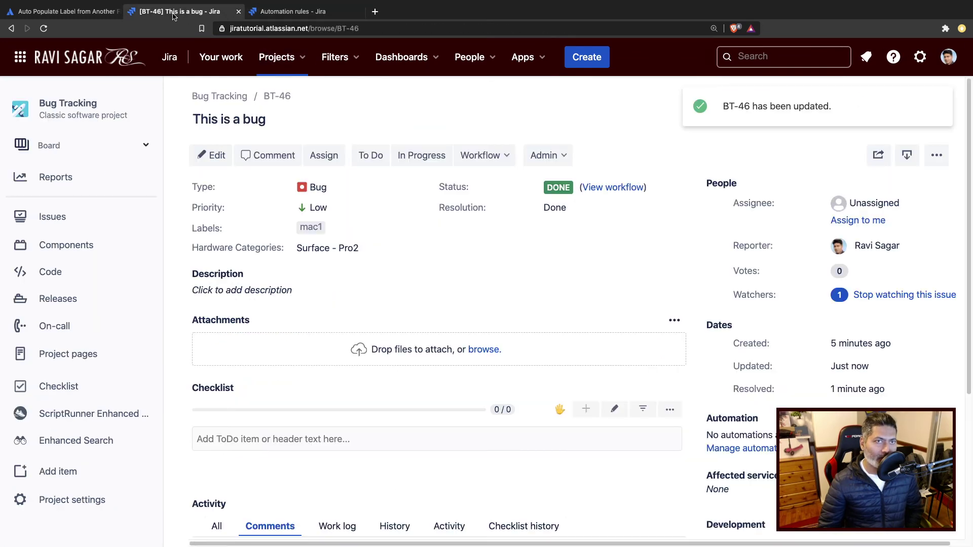
click(44, 30)
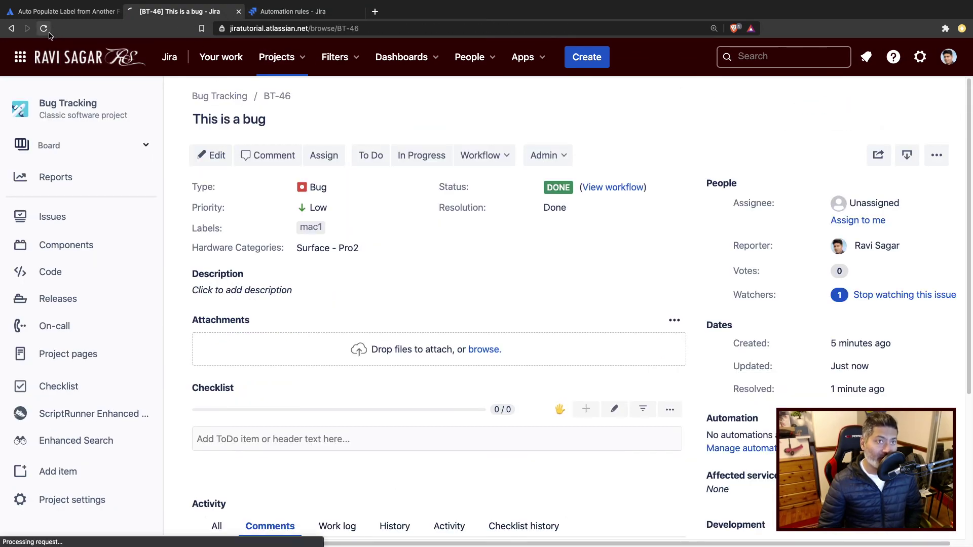